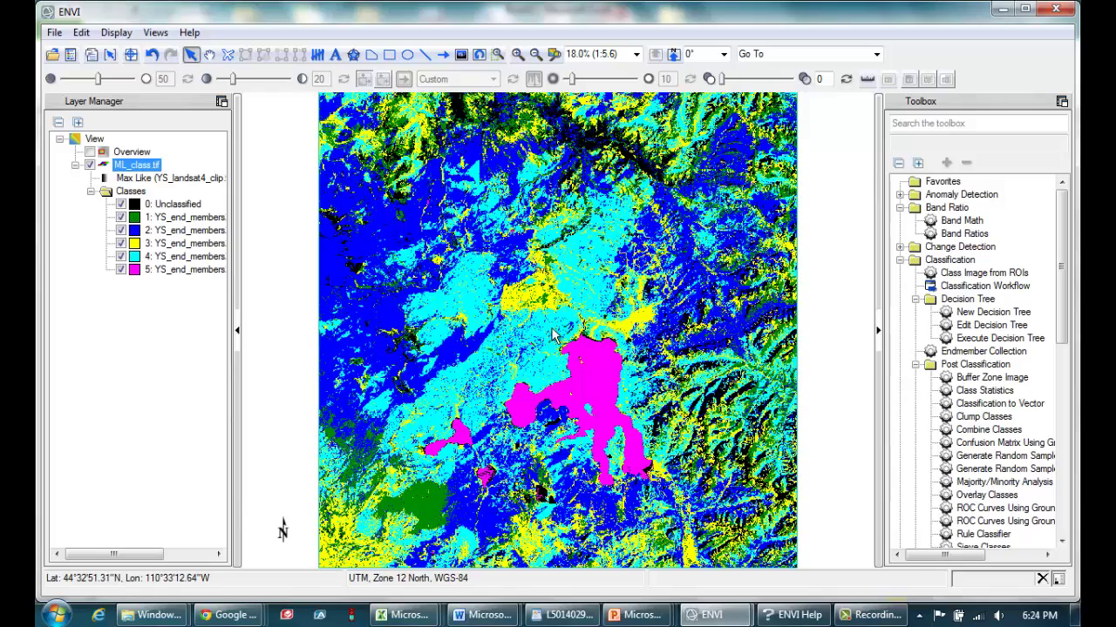
Step: Start the Combine Classes post-classification tool with ML_class.tif as its input file
left_click(900, 260)
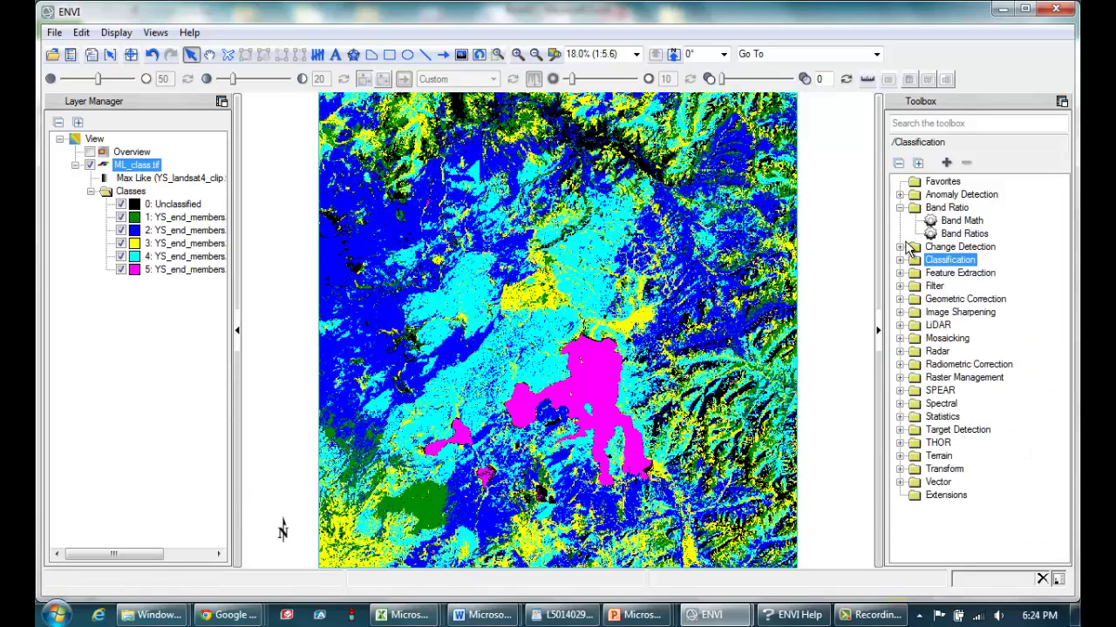
double_click(903, 261)
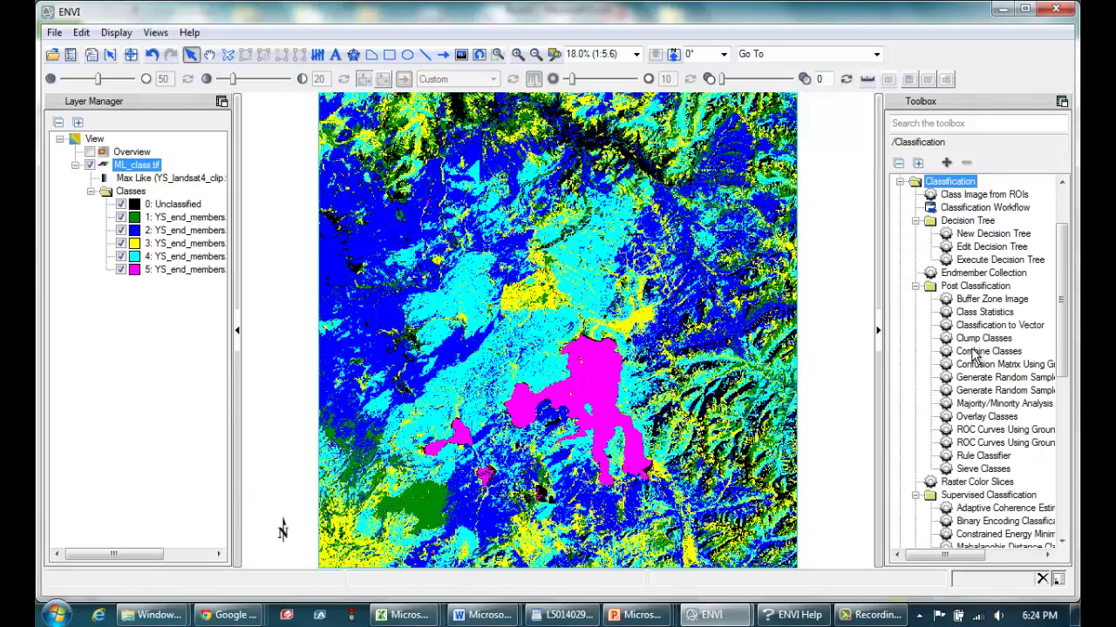
double_click(966, 351)
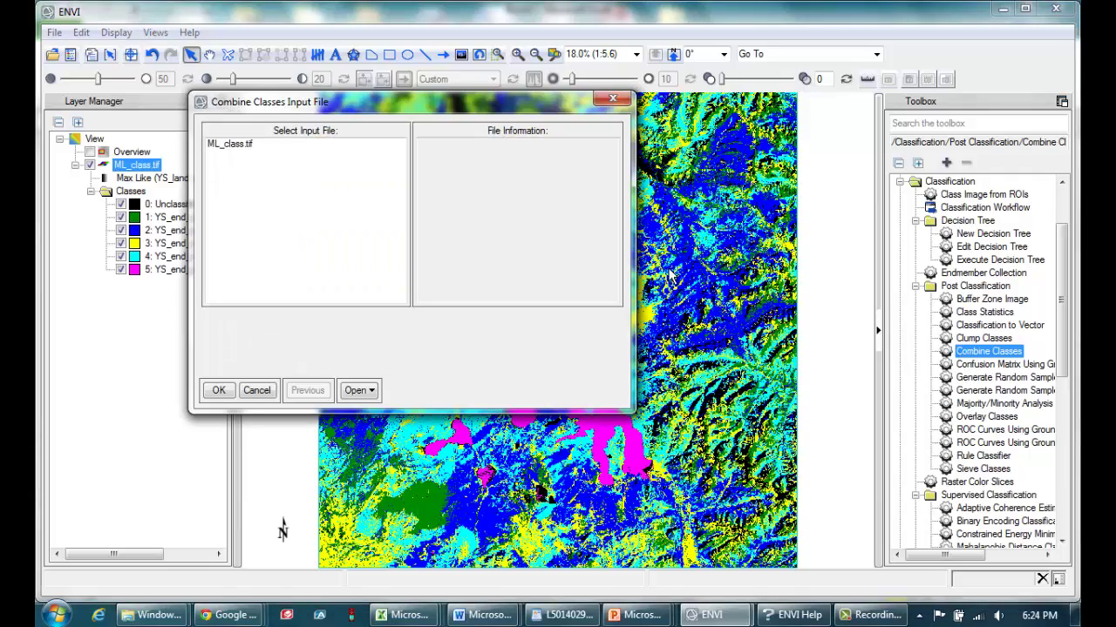
left_click_drag(391, 107, 582, 135)
left_click(440, 159)
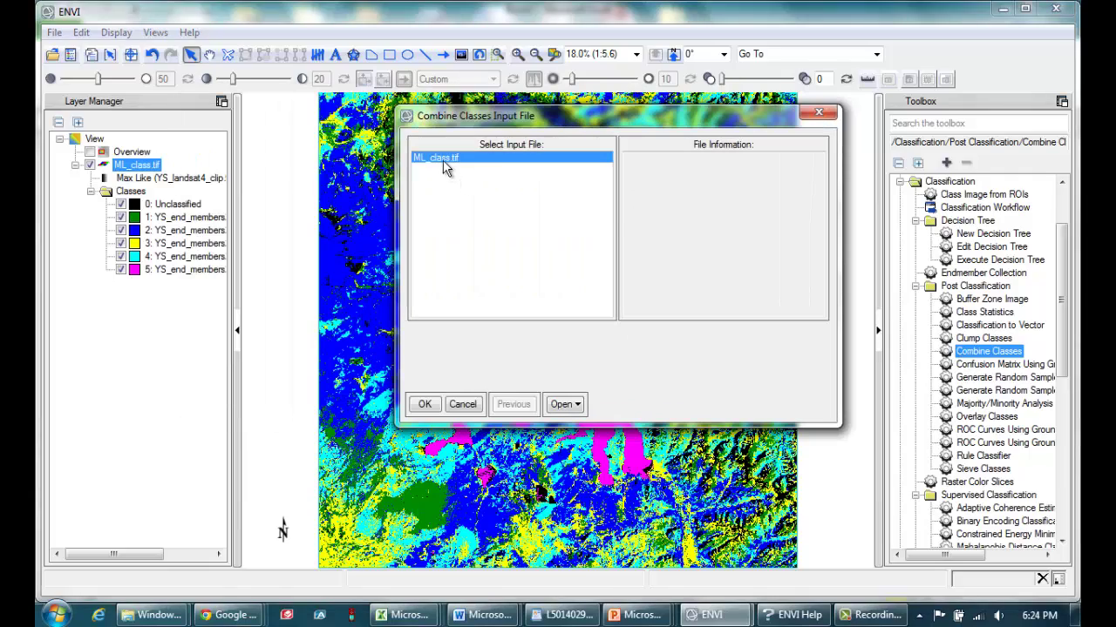
left_click(425, 405)
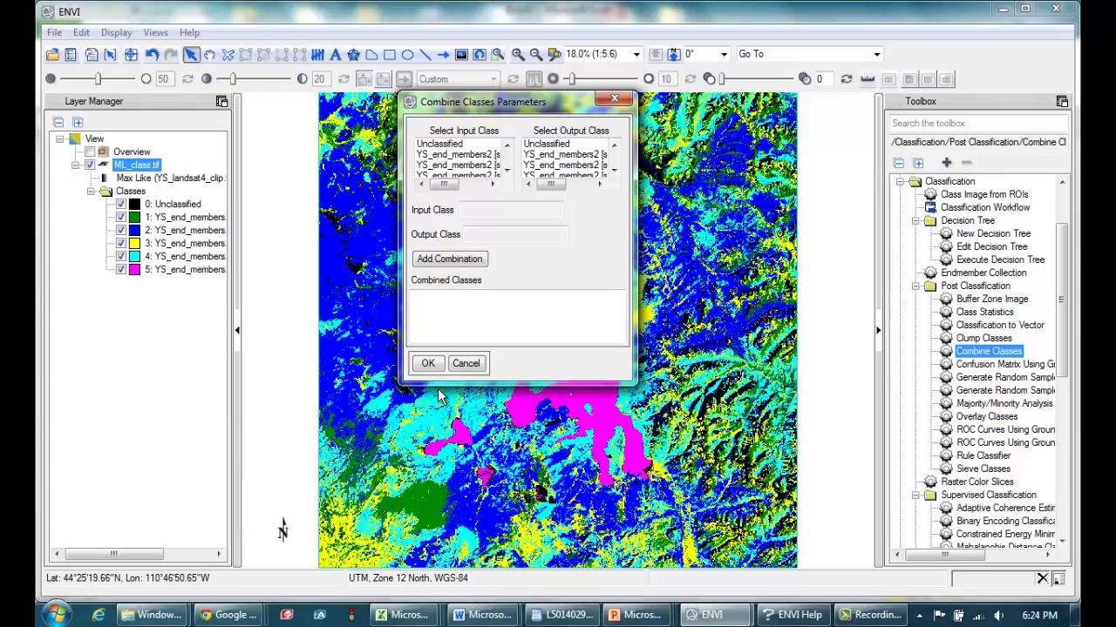
Step: Add a class combination that merges the surface=bedrock input class into the surface=trees output class
left_click(461, 156)
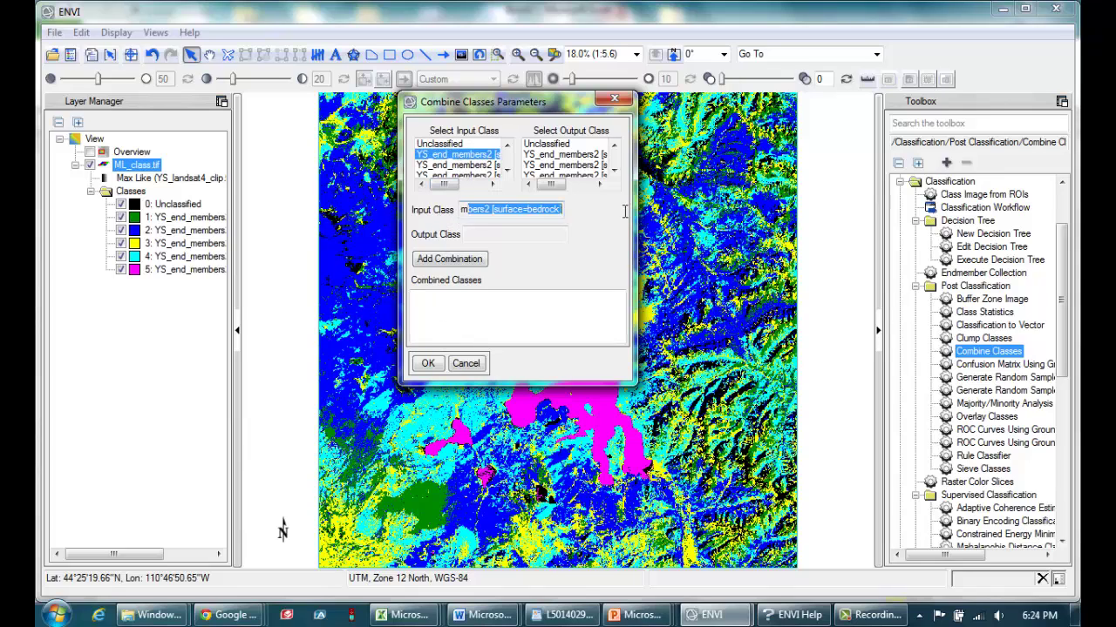
left_click_drag(517, 214, 626, 214)
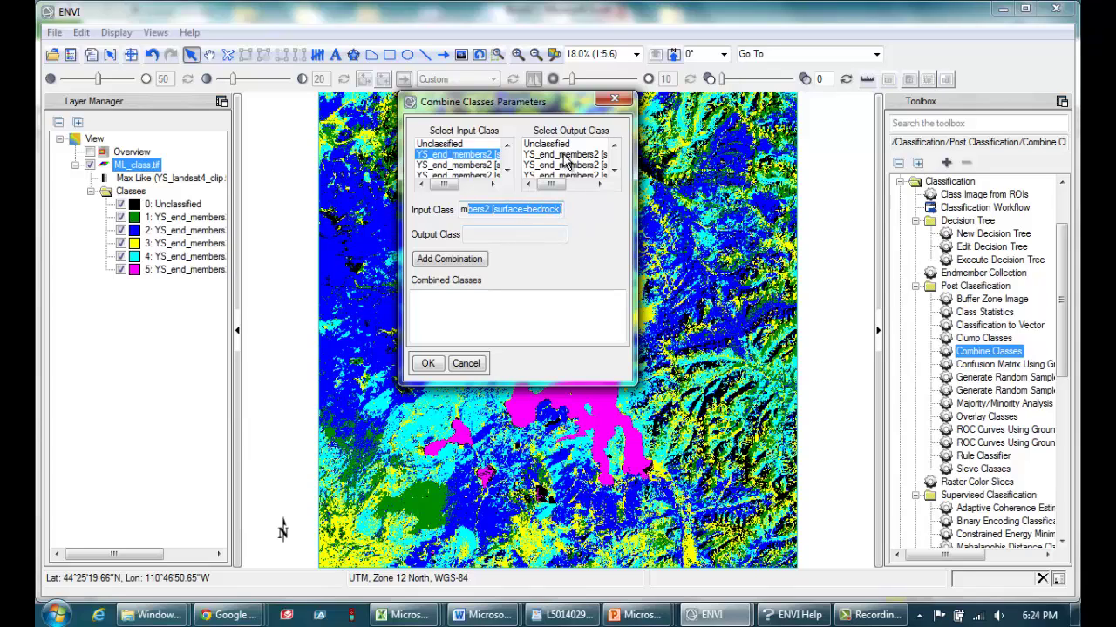
left_click(614, 171)
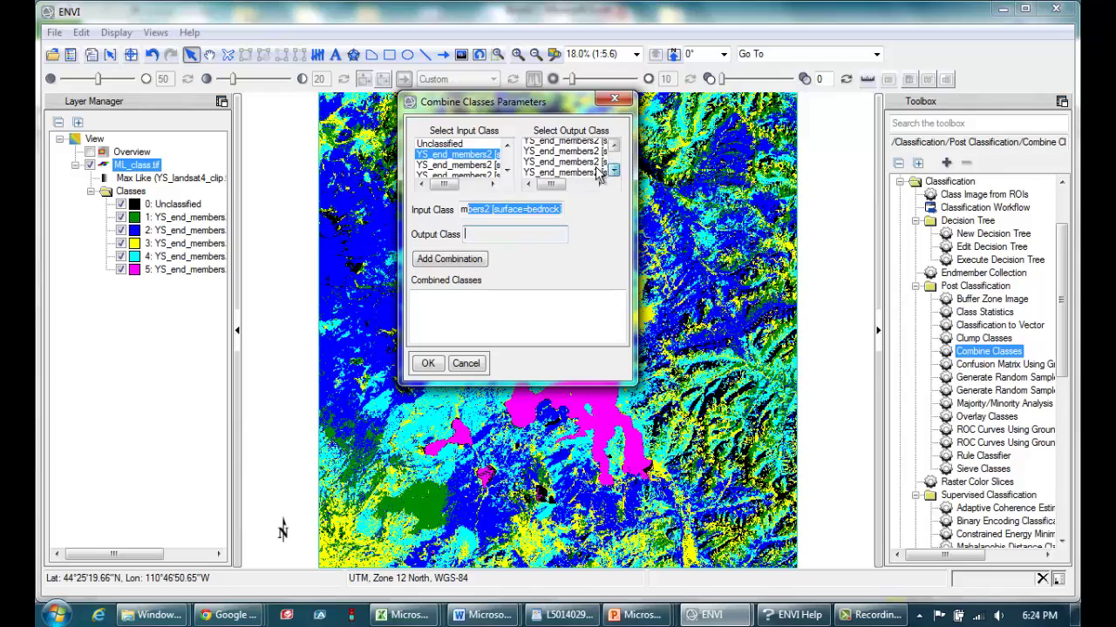
left_click(564, 165)
left_click_drag(526, 239, 647, 242)
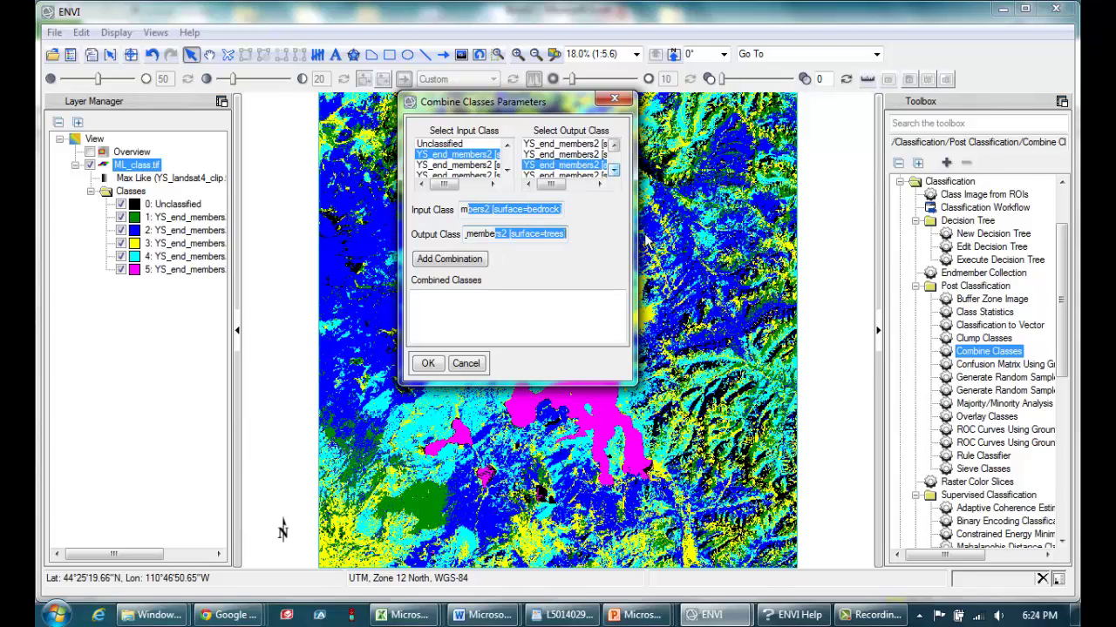
left_click(557, 235)
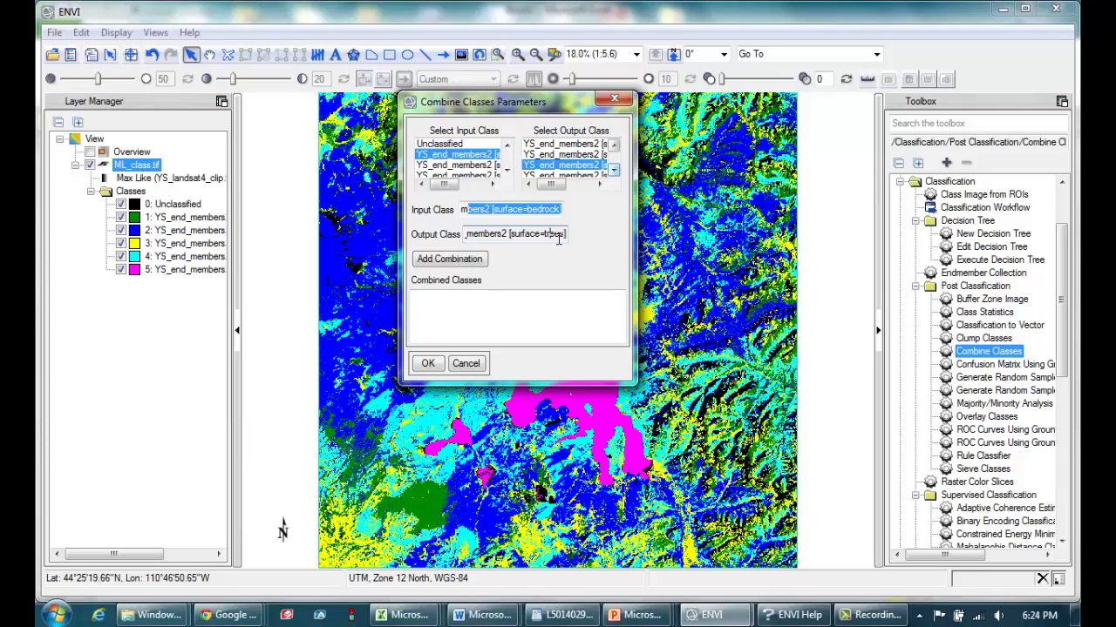
left_click(463, 264)
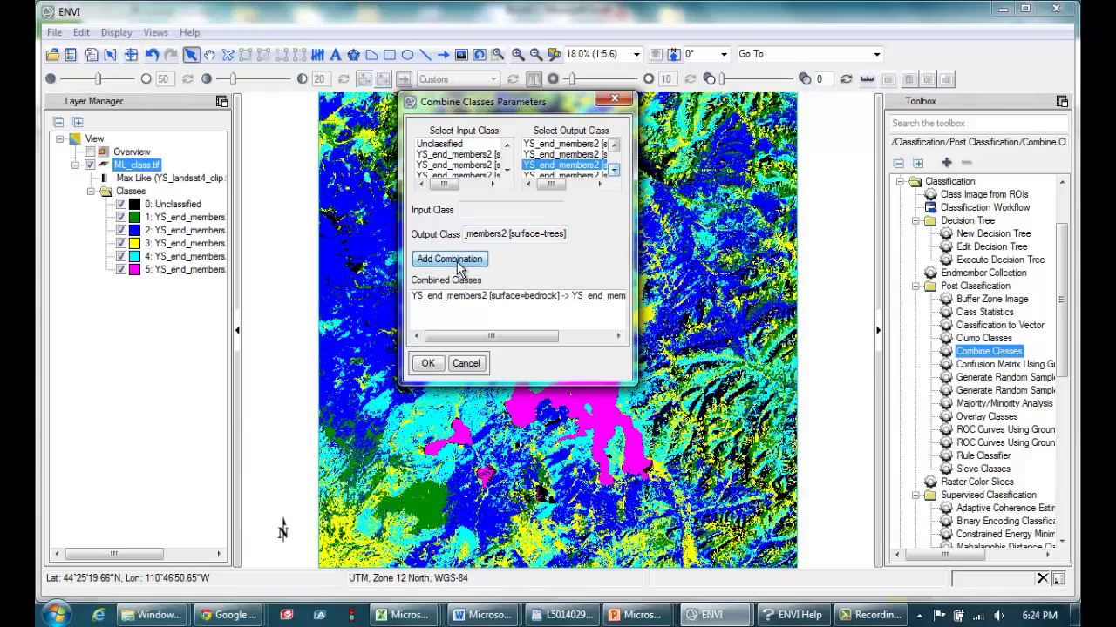
Step: Add a second combination that merges the surface=meadows input class into the surface=trees output class
left_click(489, 166)
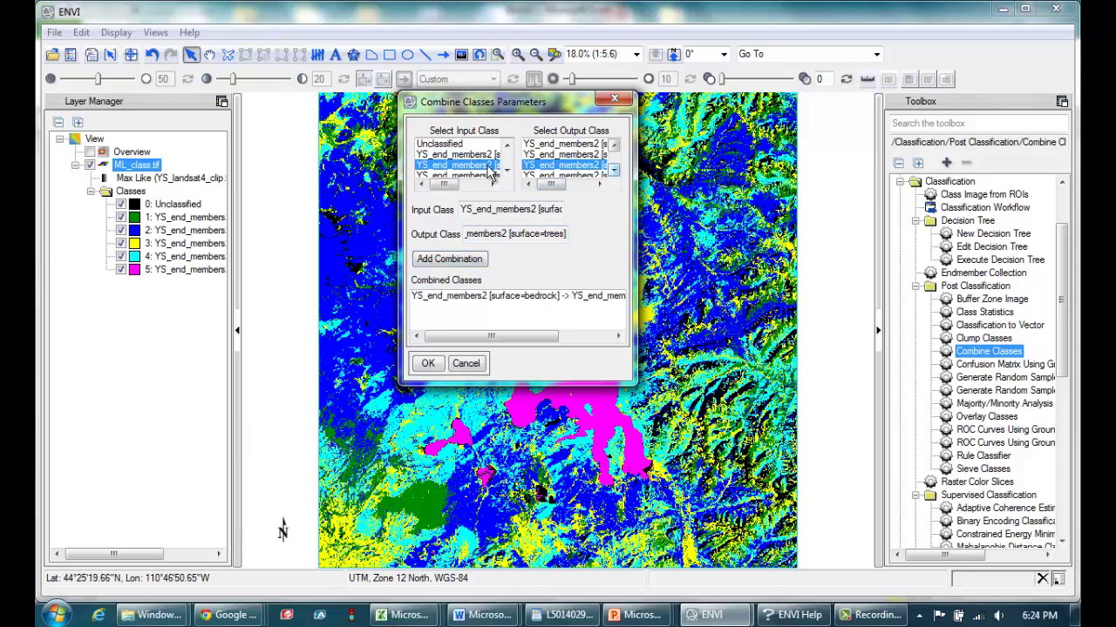
left_click_drag(537, 209, 613, 208)
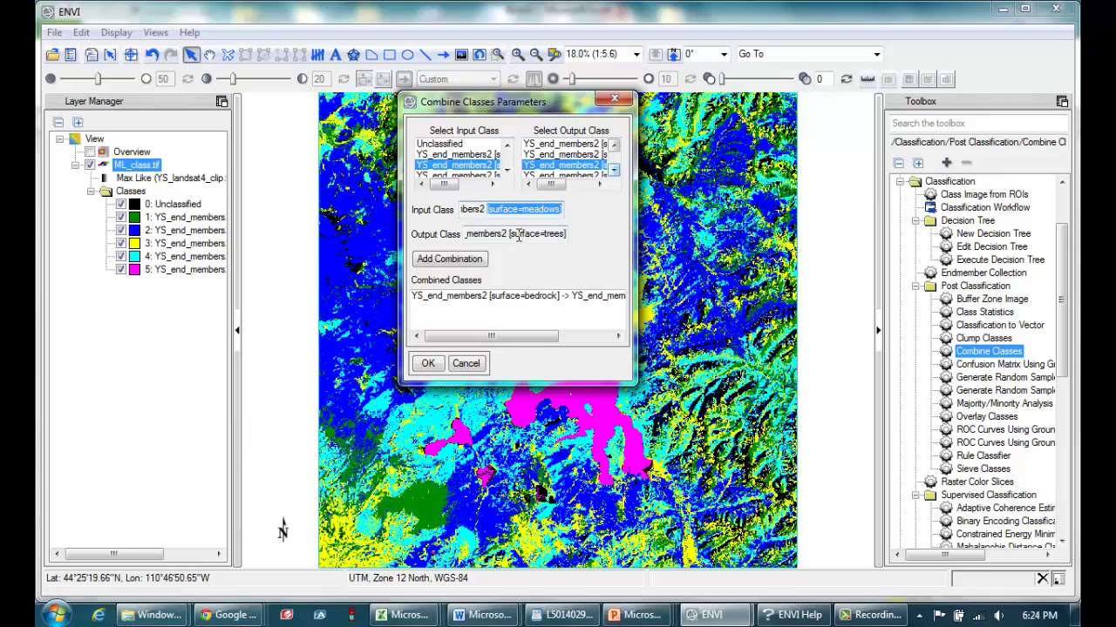
left_click_drag(468, 234, 632, 233)
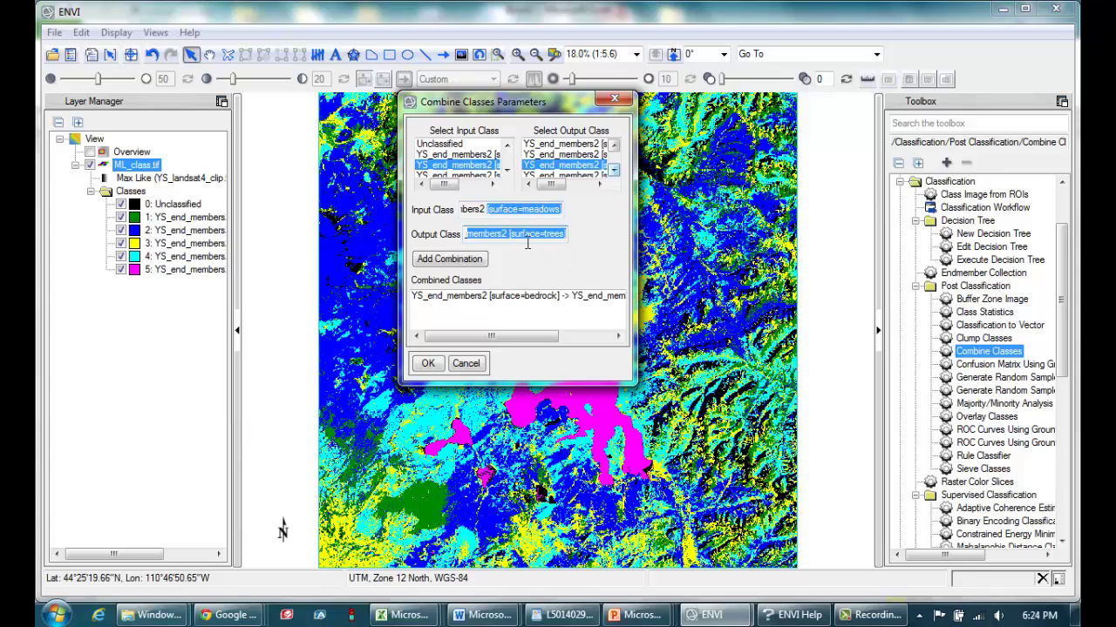
left_click(578, 174)
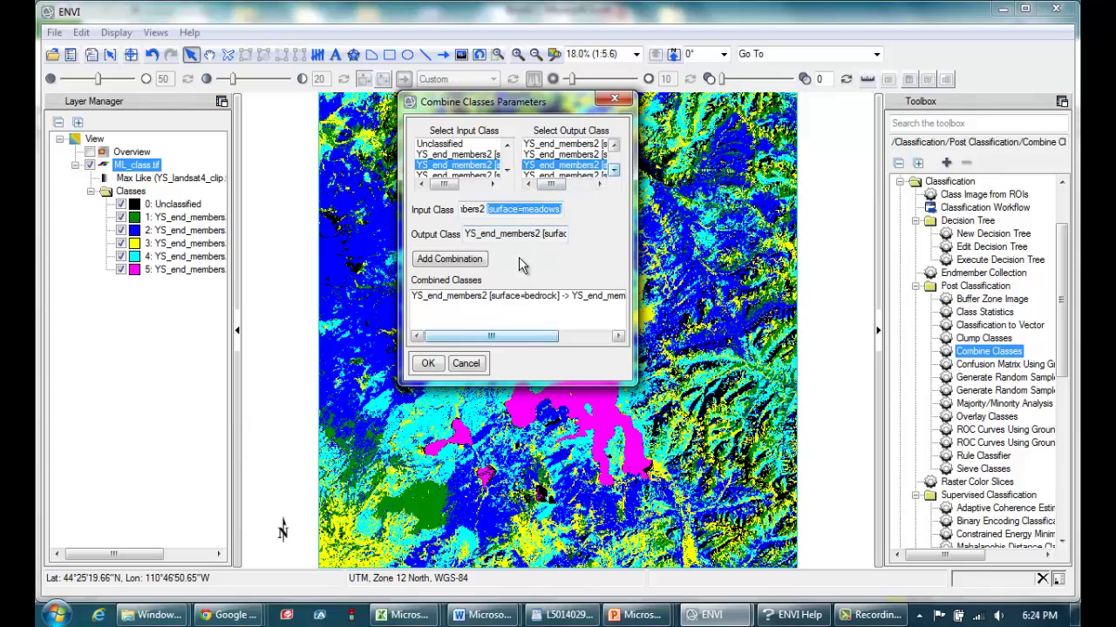
left_click_drag(526, 233, 628, 236)
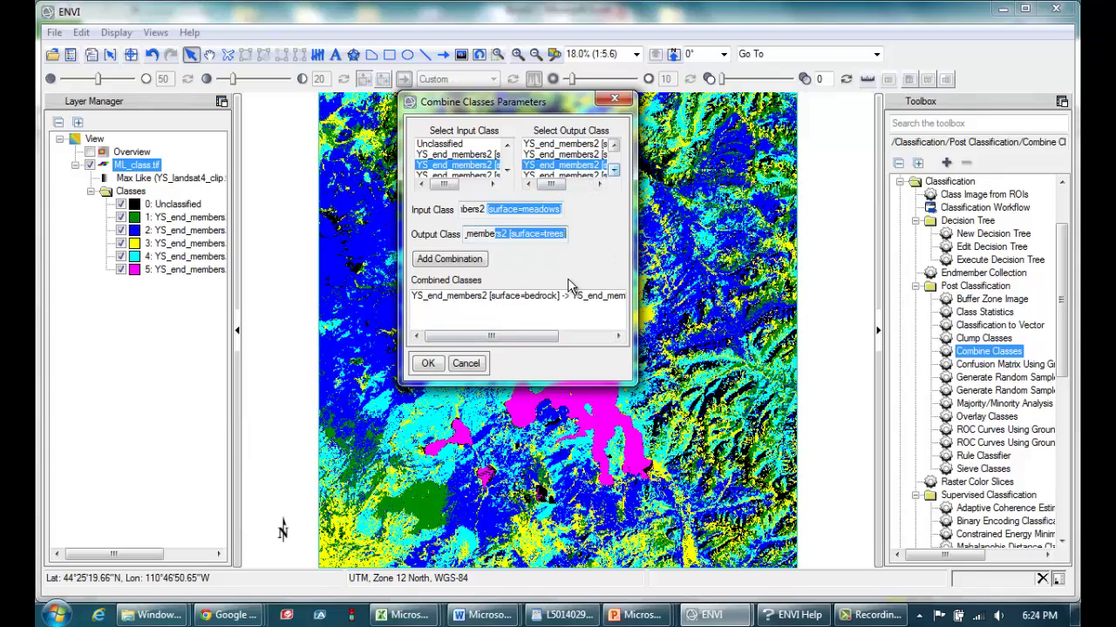
left_click(430, 366)
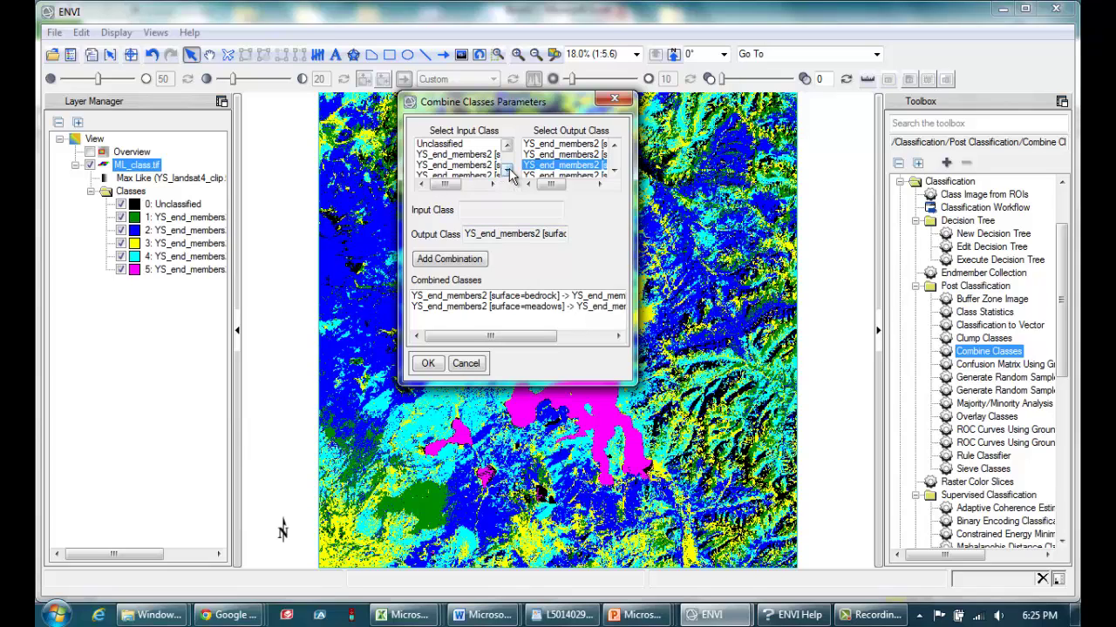
Step: Run the class combination, keeping empty classes and saving the result to the file ML_class_comb.tif
left_click(427, 365)
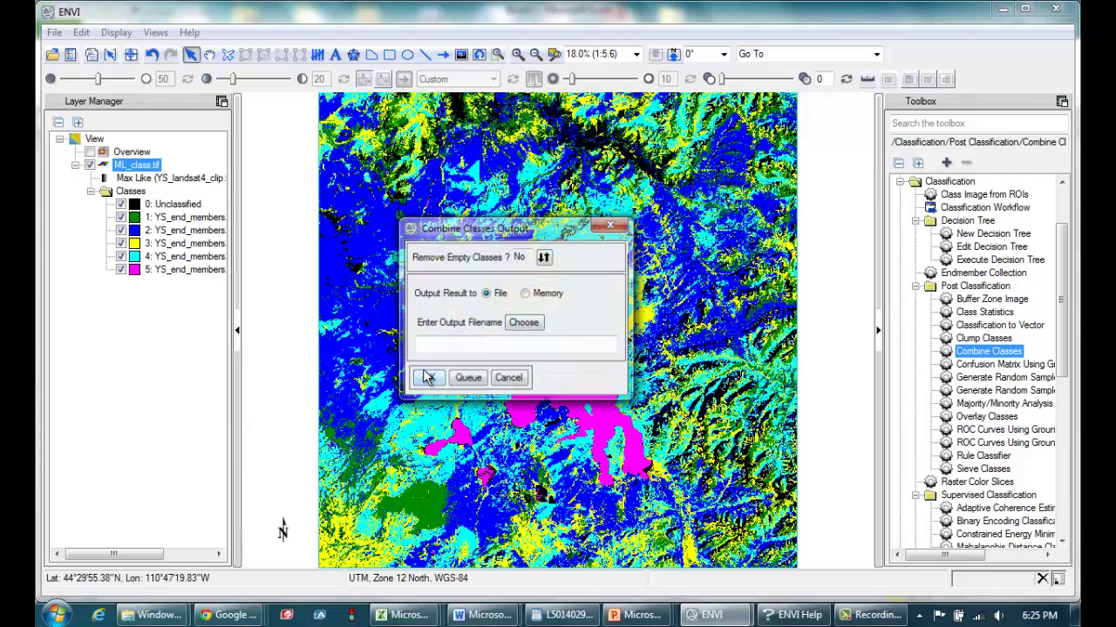
left_click(523, 323)
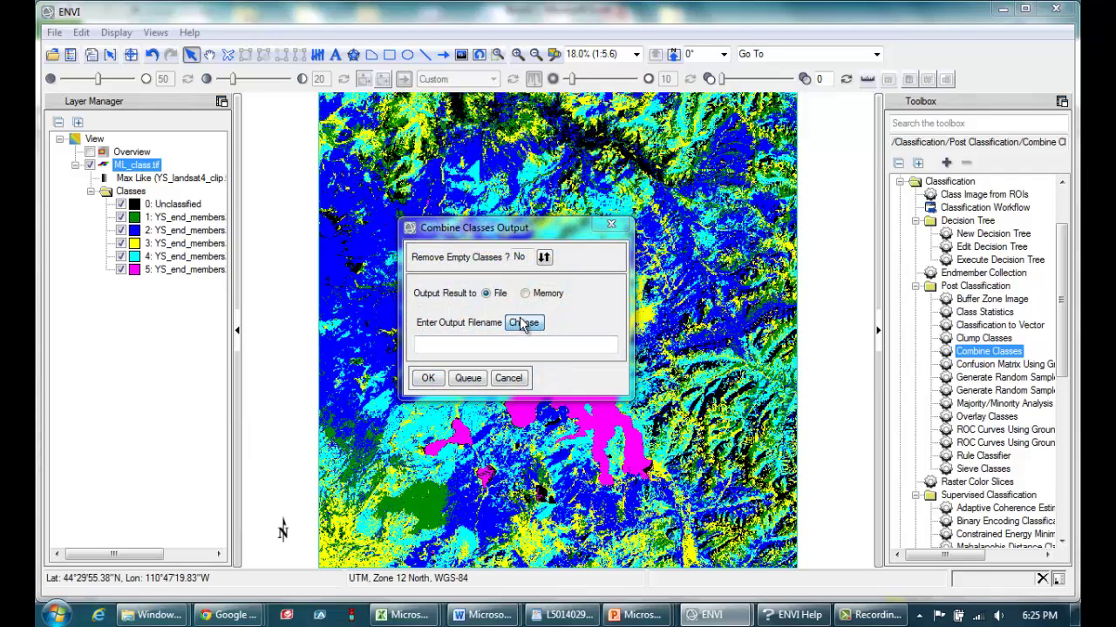
left_click(428, 378)
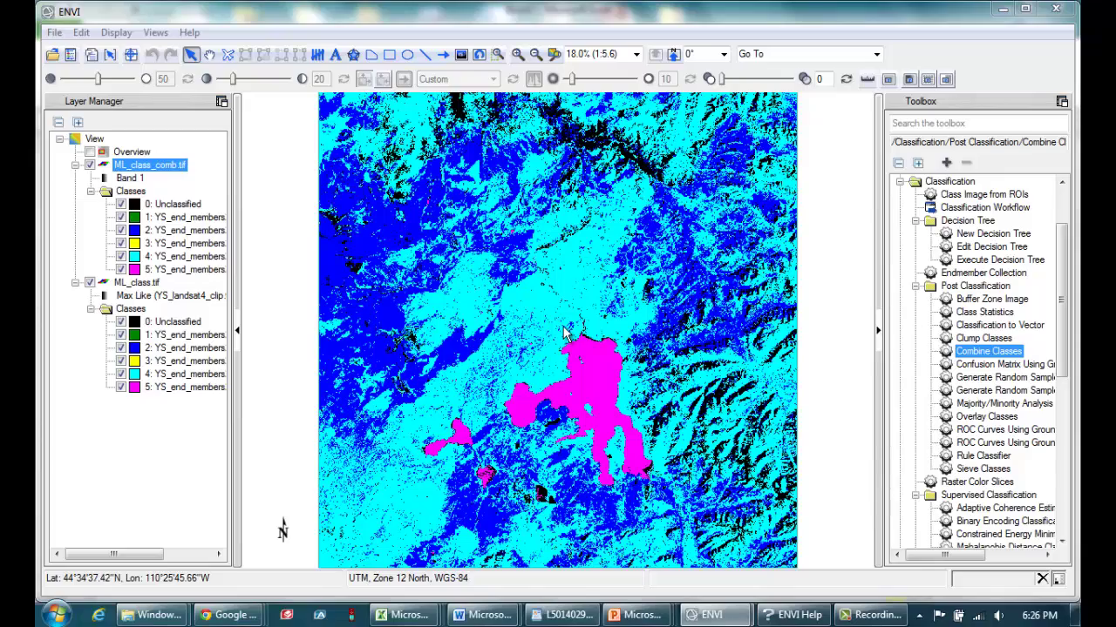
Step: Examine the small scattered class patches northwest of the large lake in ML_class_comb.tif at 125% zoom
left_click(516, 55)
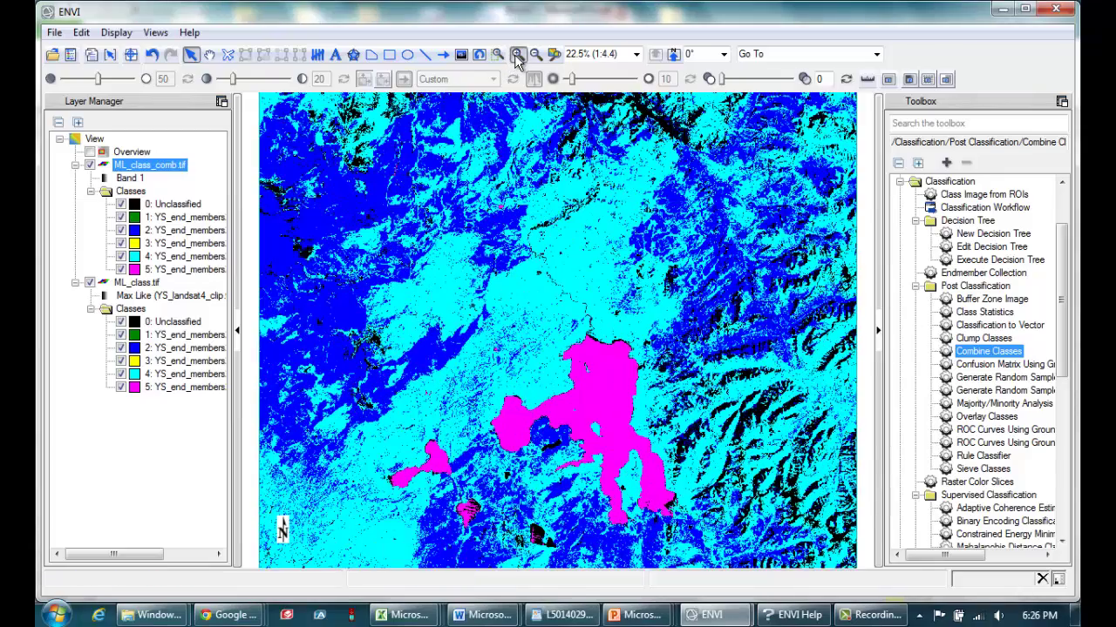
left_click(516, 55)
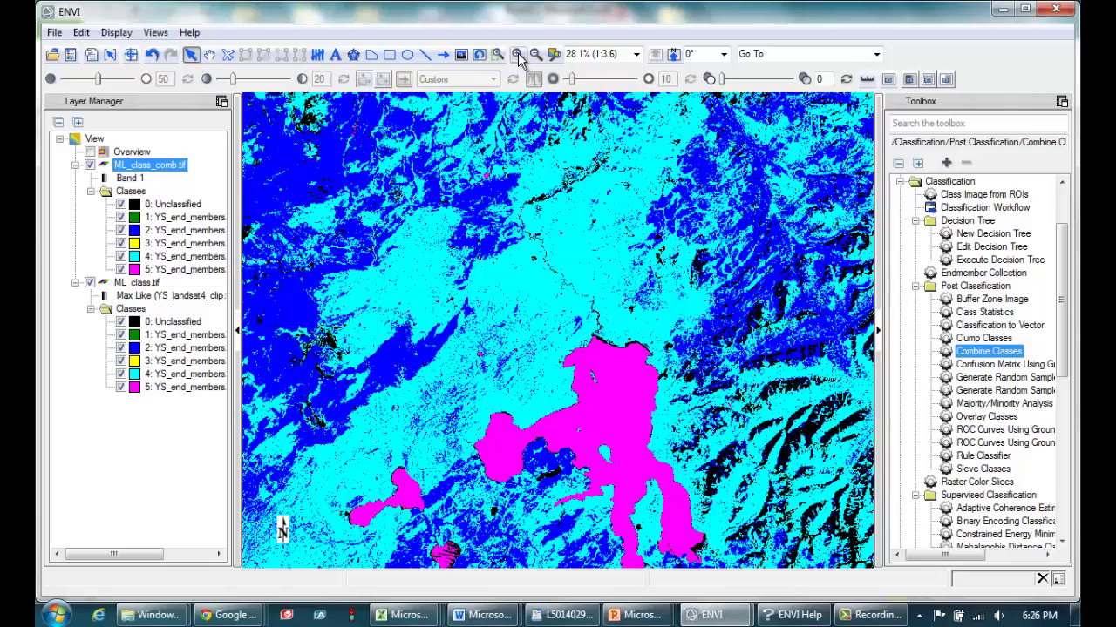
left_click(516, 55)
left_click(515, 55)
left_click(516, 55)
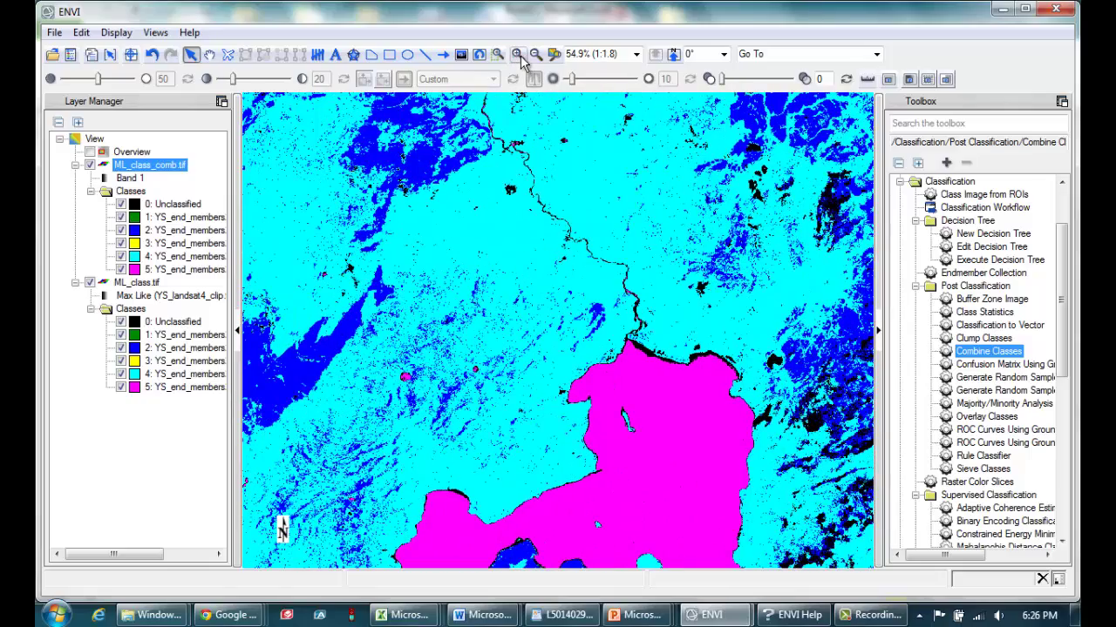
left_click(518, 55)
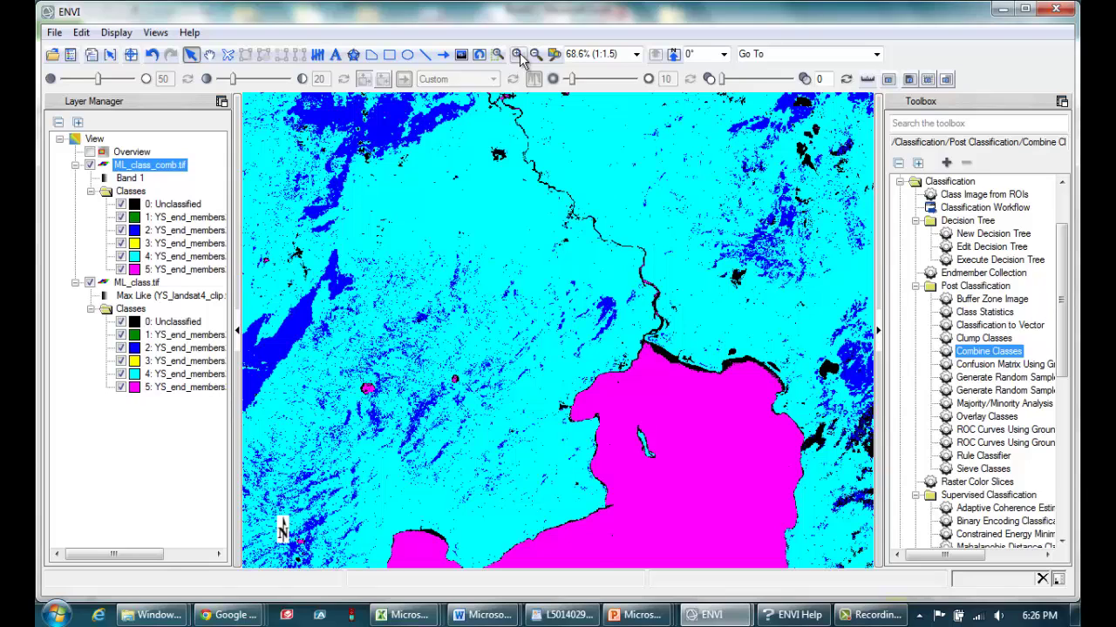
left_click(518, 55)
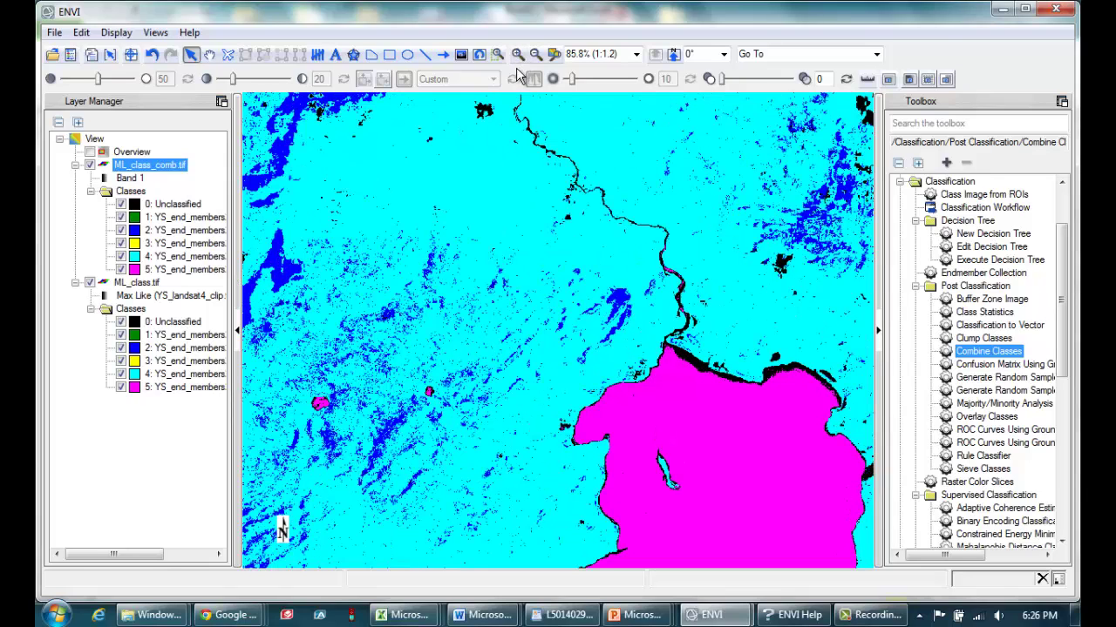
left_click(210, 54)
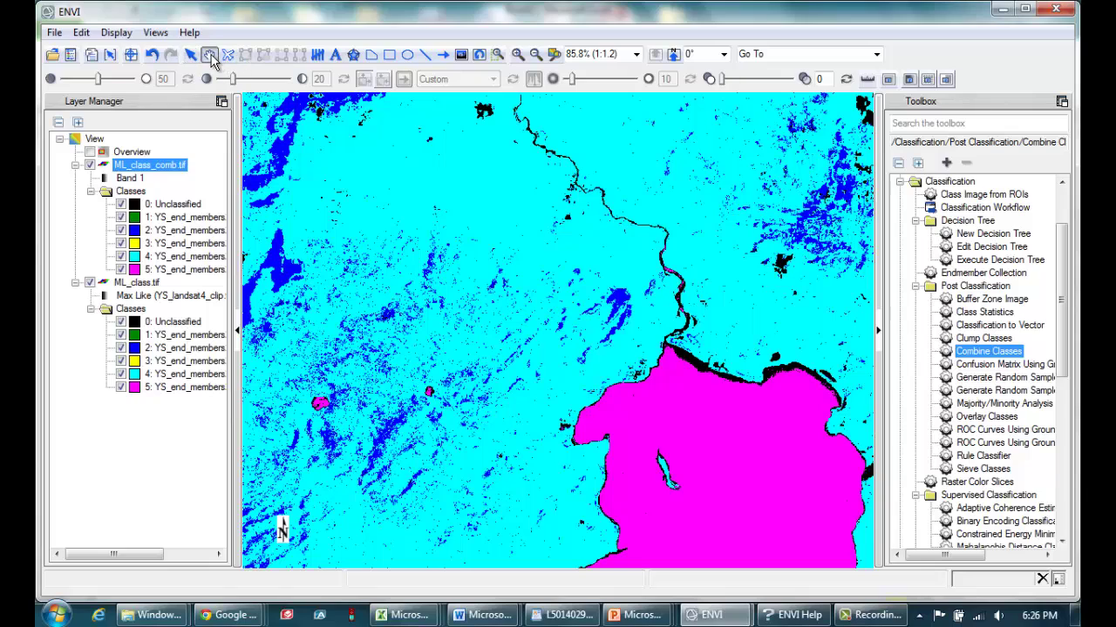
left_click_drag(423, 258, 539, 257)
left_click(518, 56)
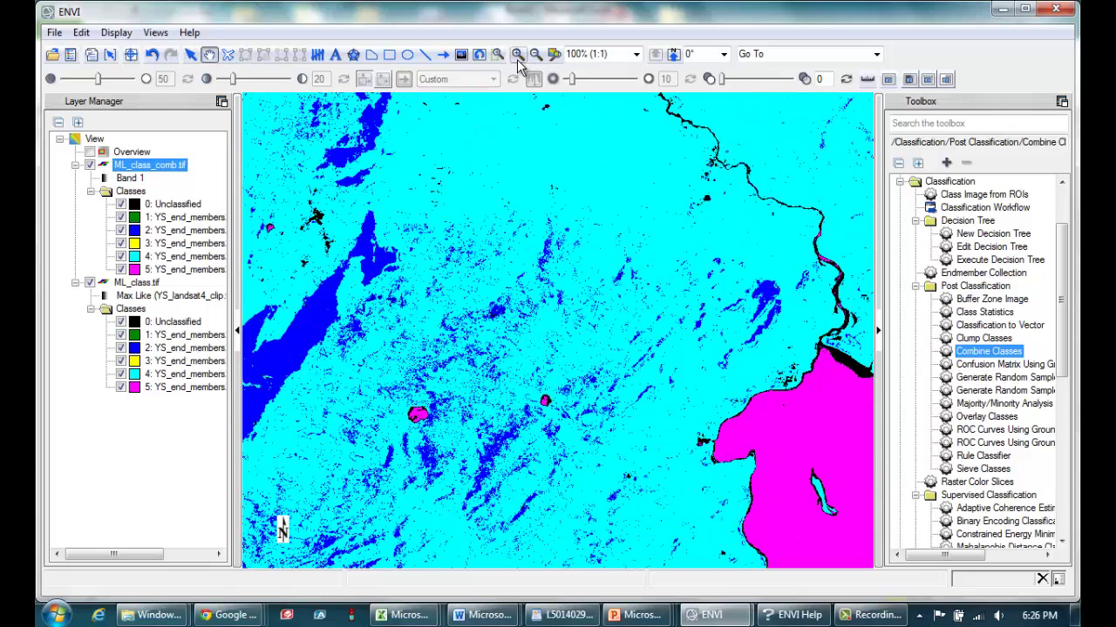
left_click(518, 56)
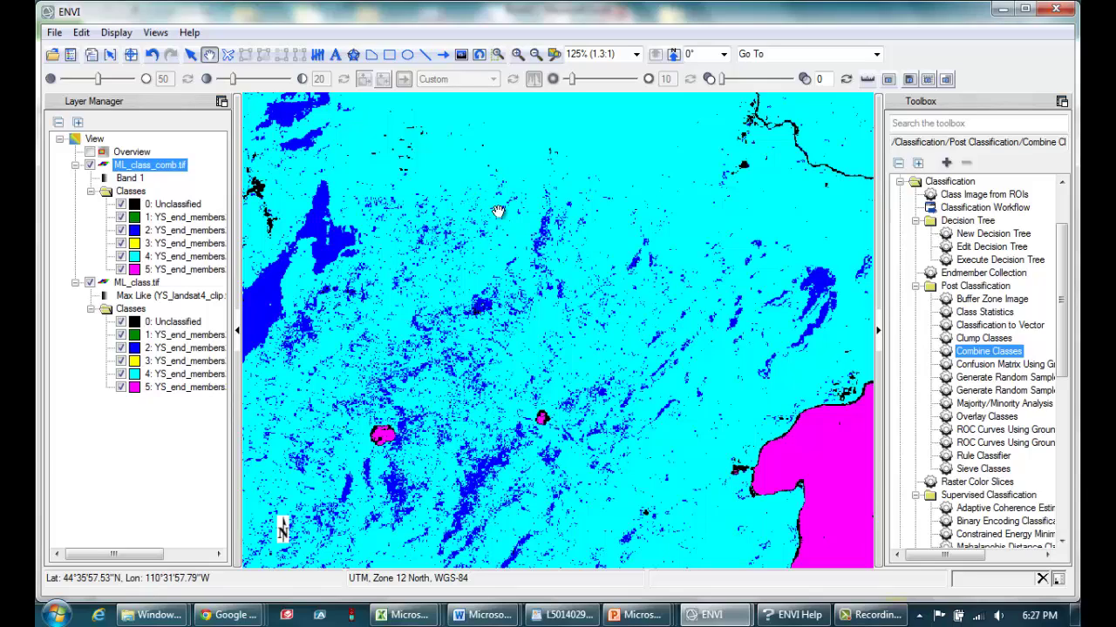
Step: Start the Sieve Classes post-classification tool with the full scene of ML_class_comb.tif as its input
left_click(980, 471)
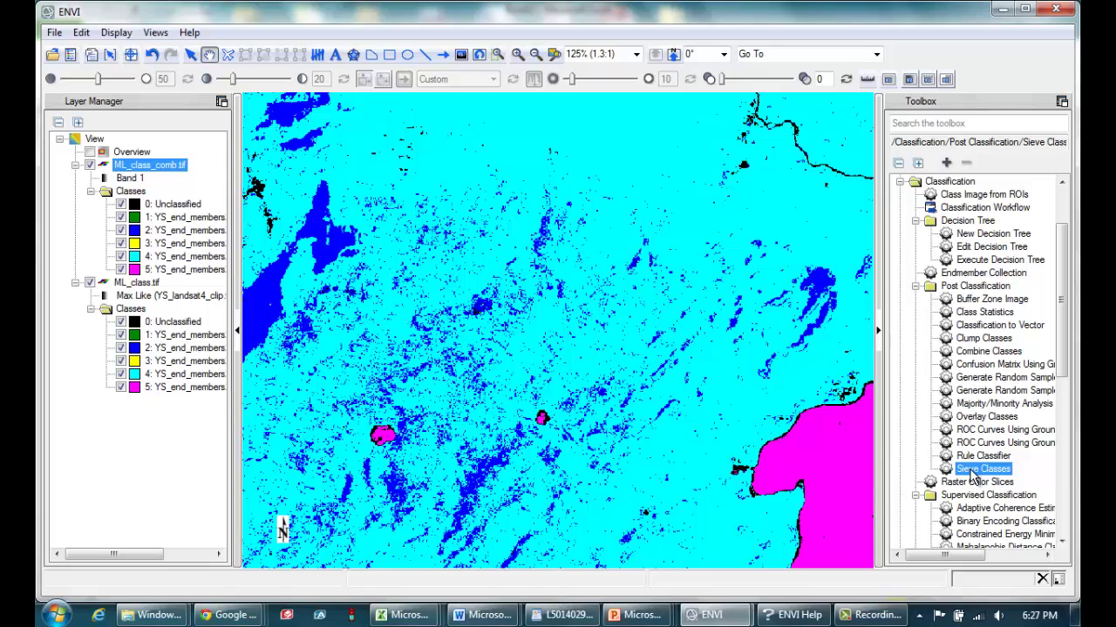
double_click(976, 471)
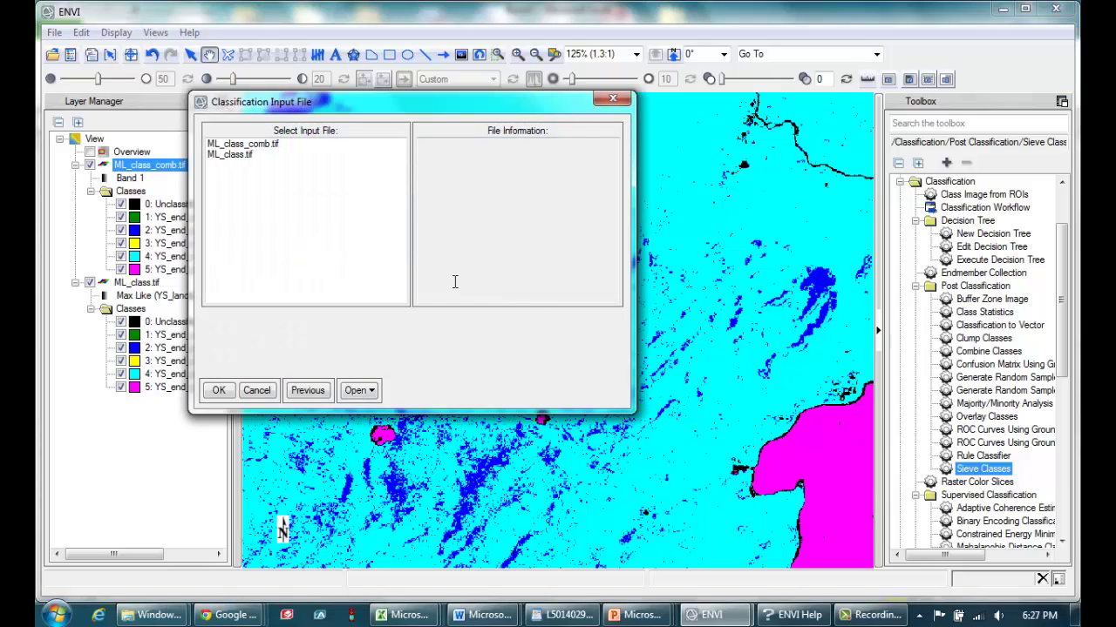
left_click(249, 146)
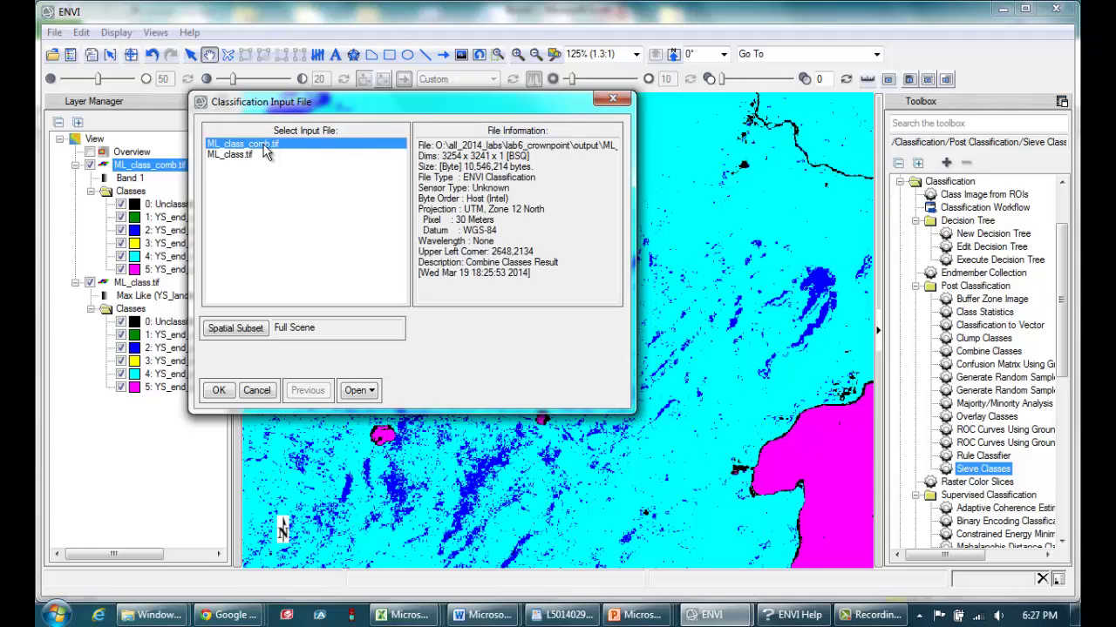
left_click(218, 389)
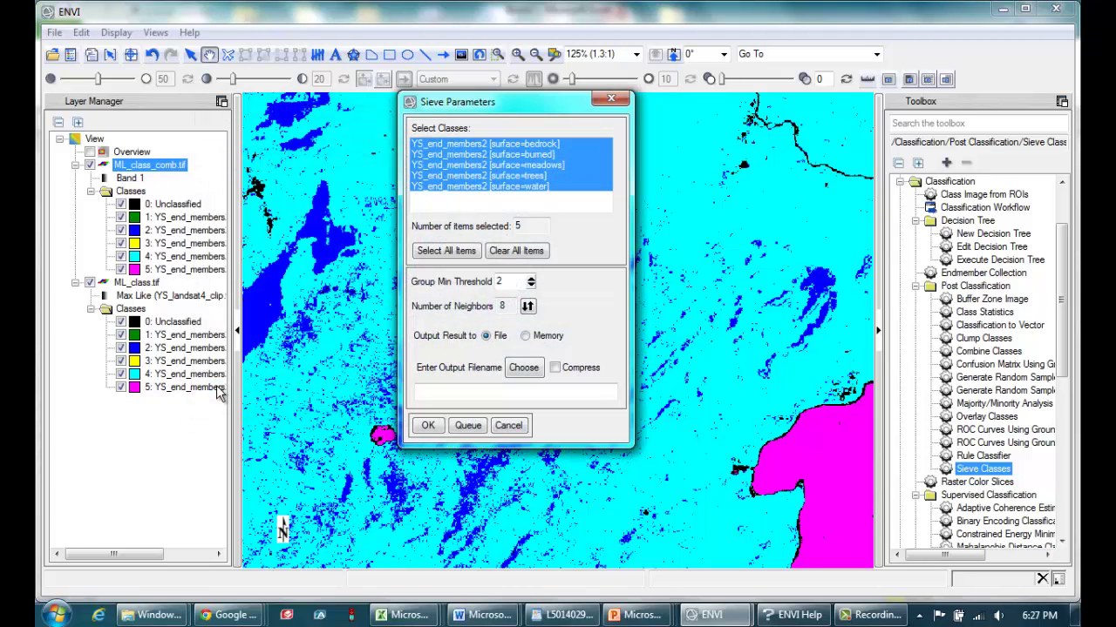
Step: Limit the sieve to the surface=burned class and set the group minimum threshold to 3 with 8 neighbors
left_click(509, 156)
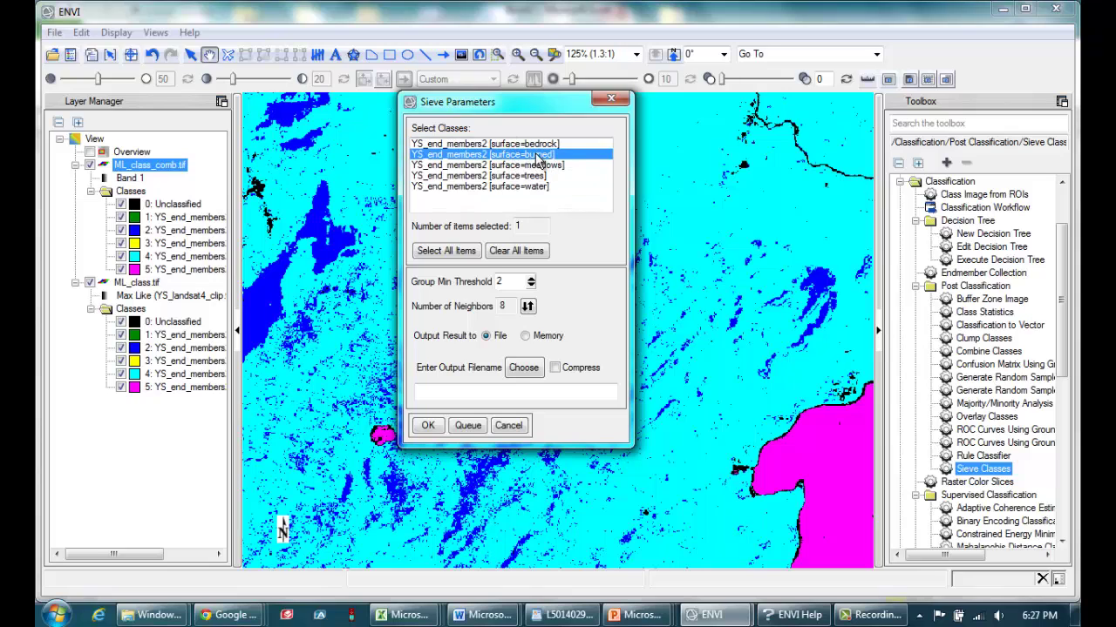
left_click_drag(506, 103, 566, 110)
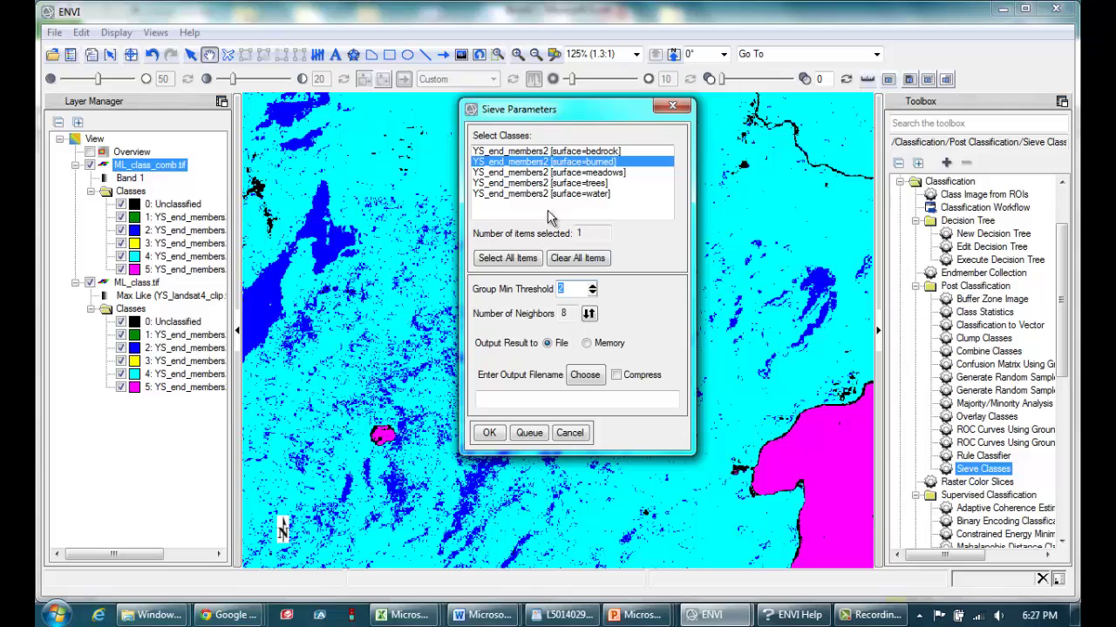
left_click_drag(582, 116, 652, 146)
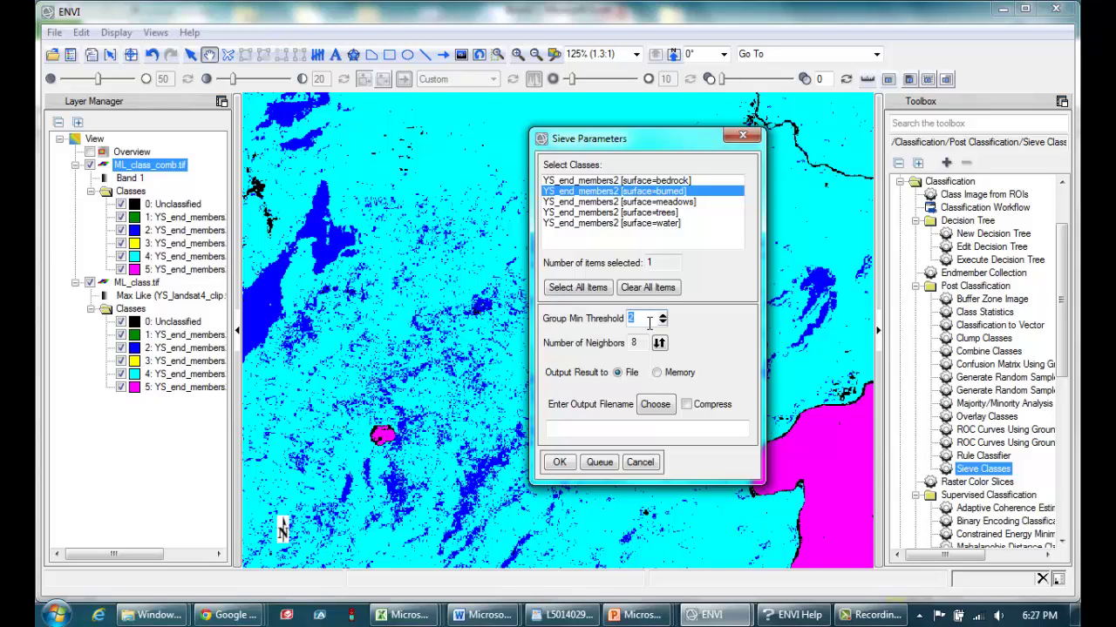
type("3")
left_click(641, 341)
Step: Run the sieve with its result saved to the file ML_class_sieve.tif in the output folder
left_click(655, 405)
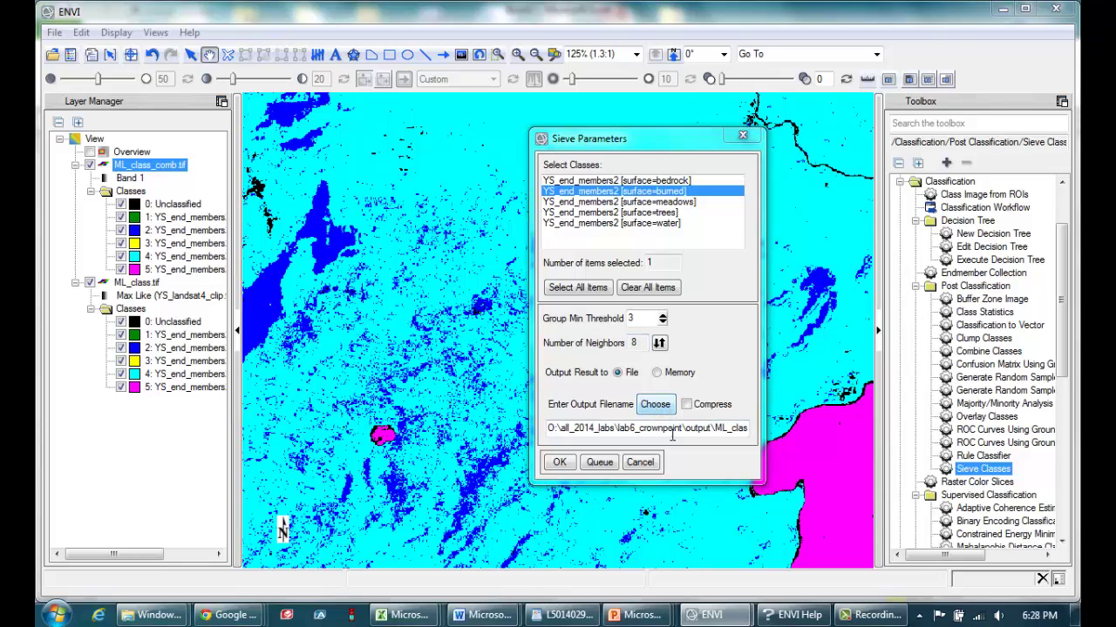
left_click_drag(672, 428, 789, 431)
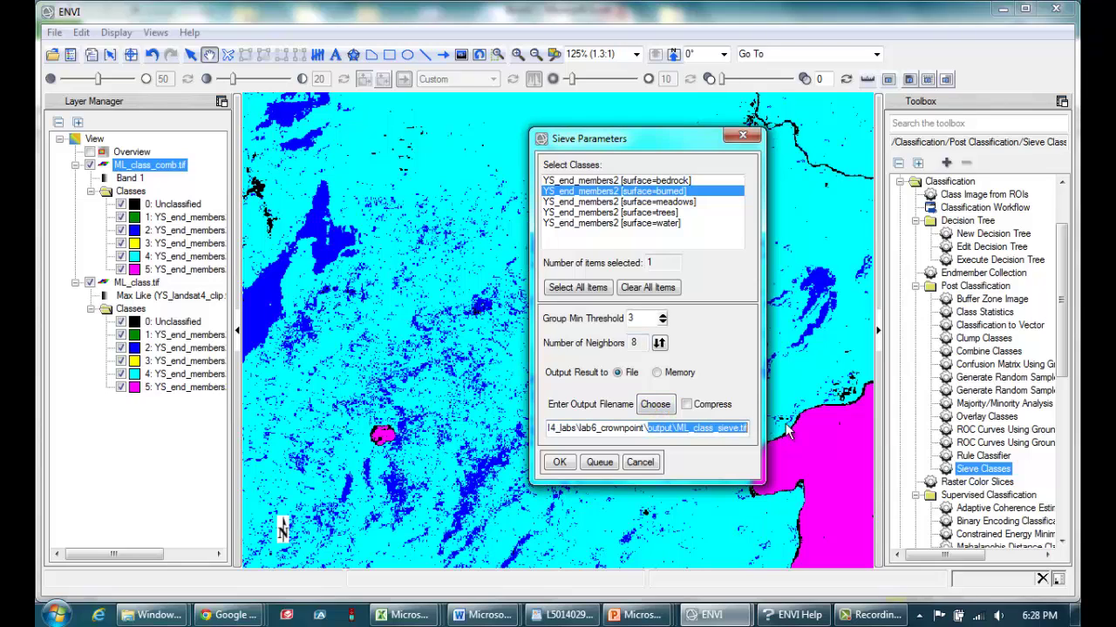
left_click(560, 462)
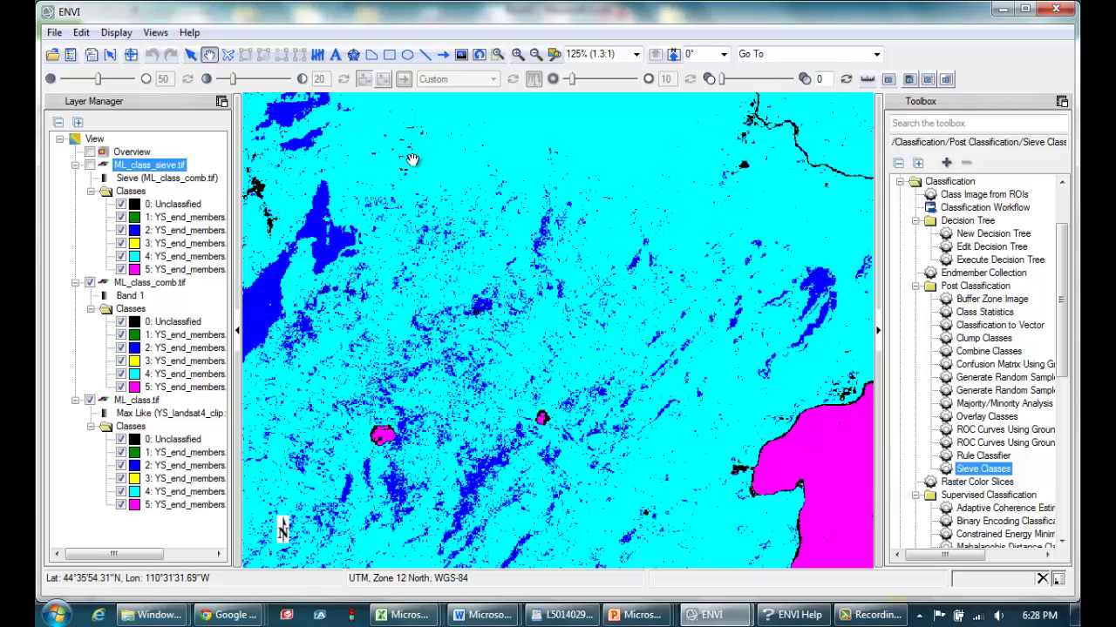
Step: Show the ML_class_sieve.tif layer and start Majority/Minority Analysis with its full scene as the input
left_click(90, 165)
left_click(986, 403)
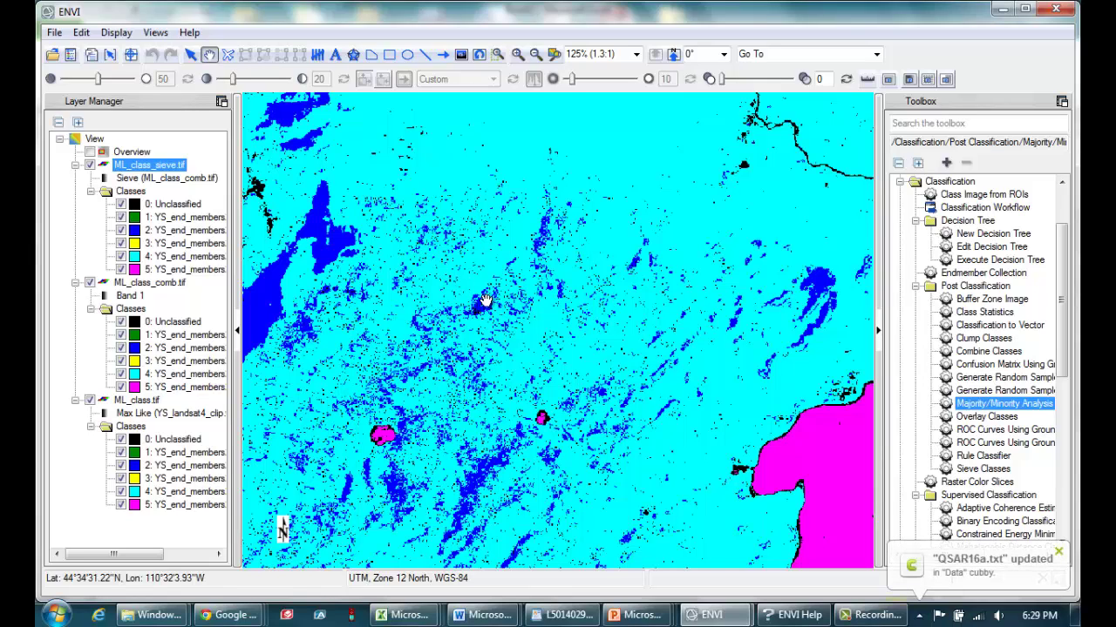
double_click(989, 406)
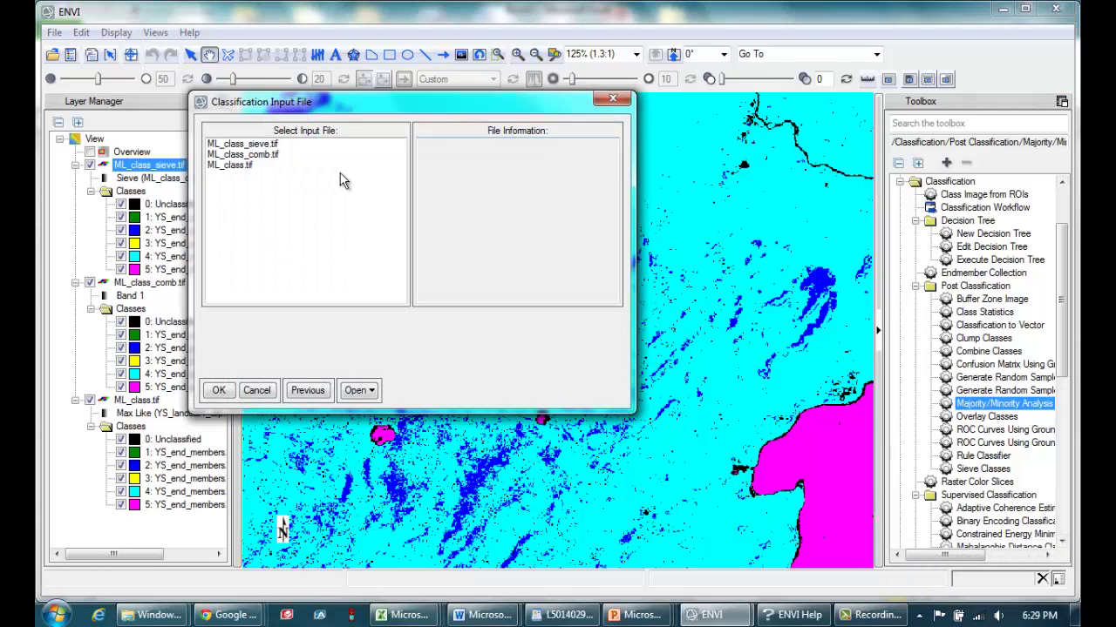
left_click(272, 145)
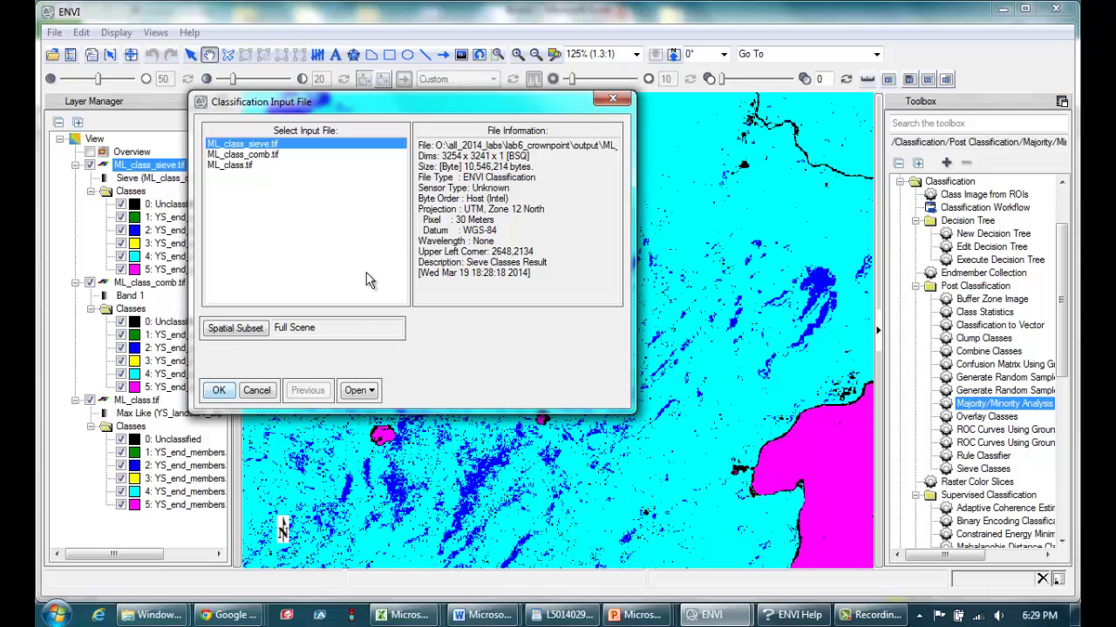
left_click(218, 390)
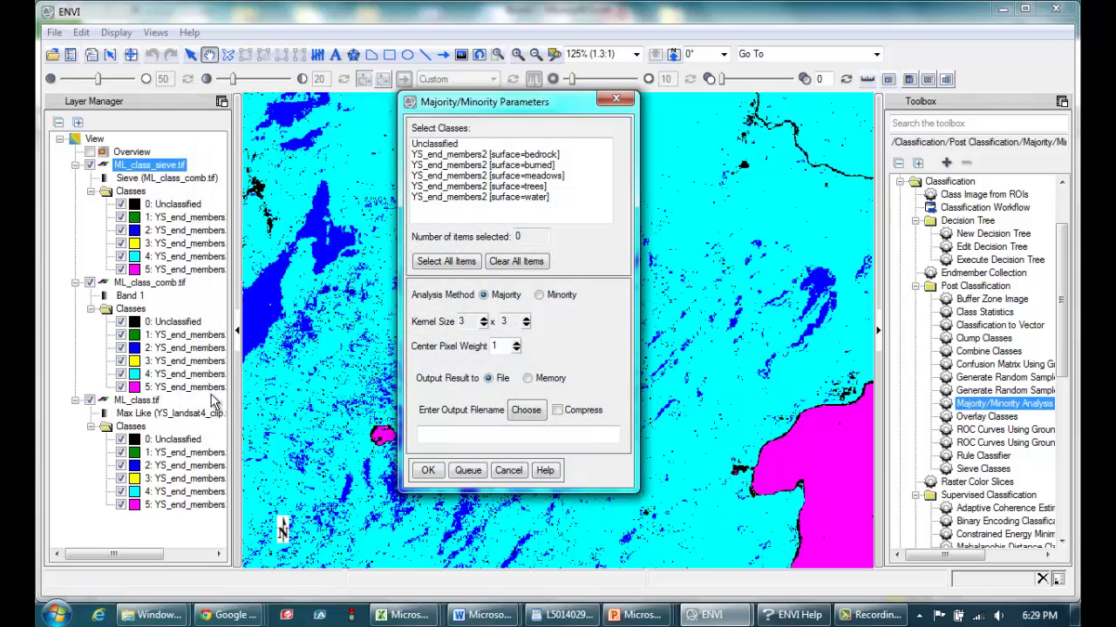
Step: Run a majority analysis on the Unclassified class with a 3 x 3 kernel and center pixel weight 1, saving the result as ML_class_maj.tif
left_click(439, 145)
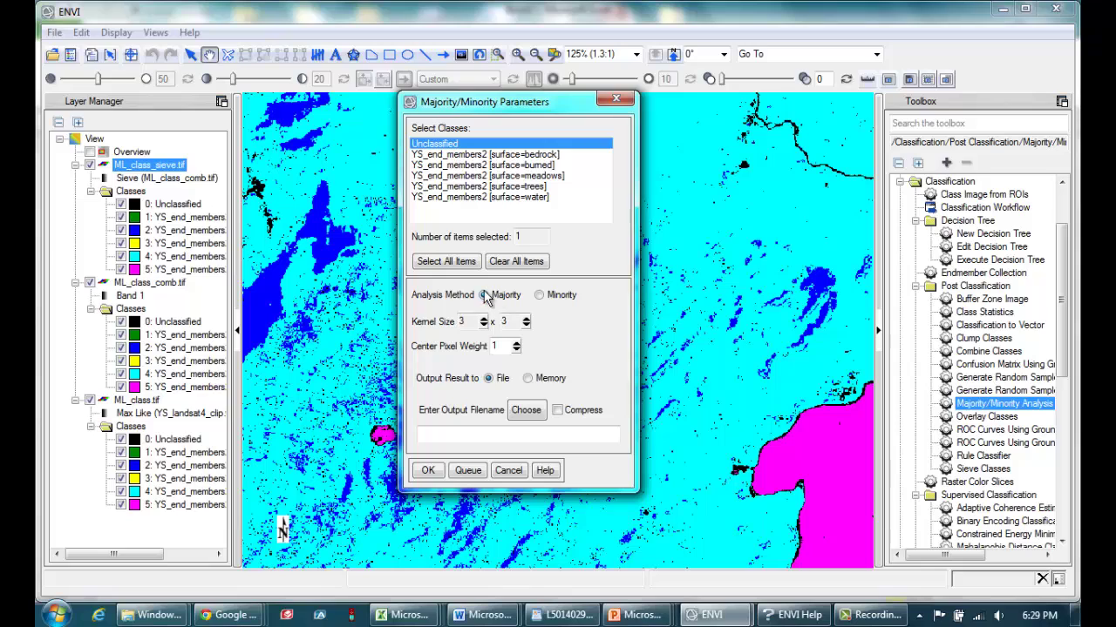
left_click(540, 296)
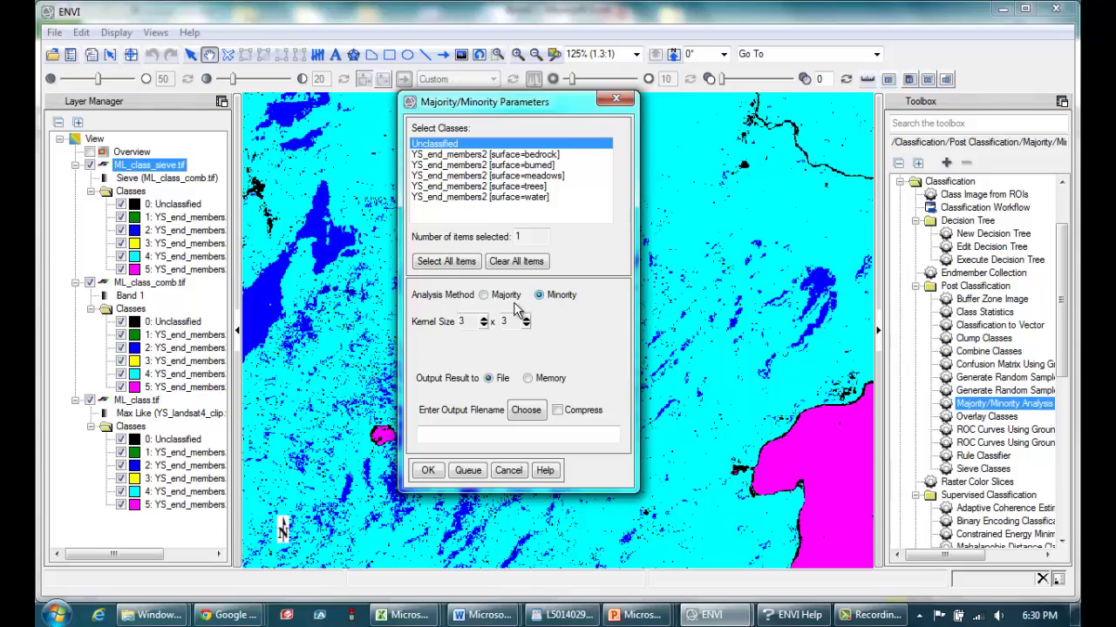
left_click(485, 295)
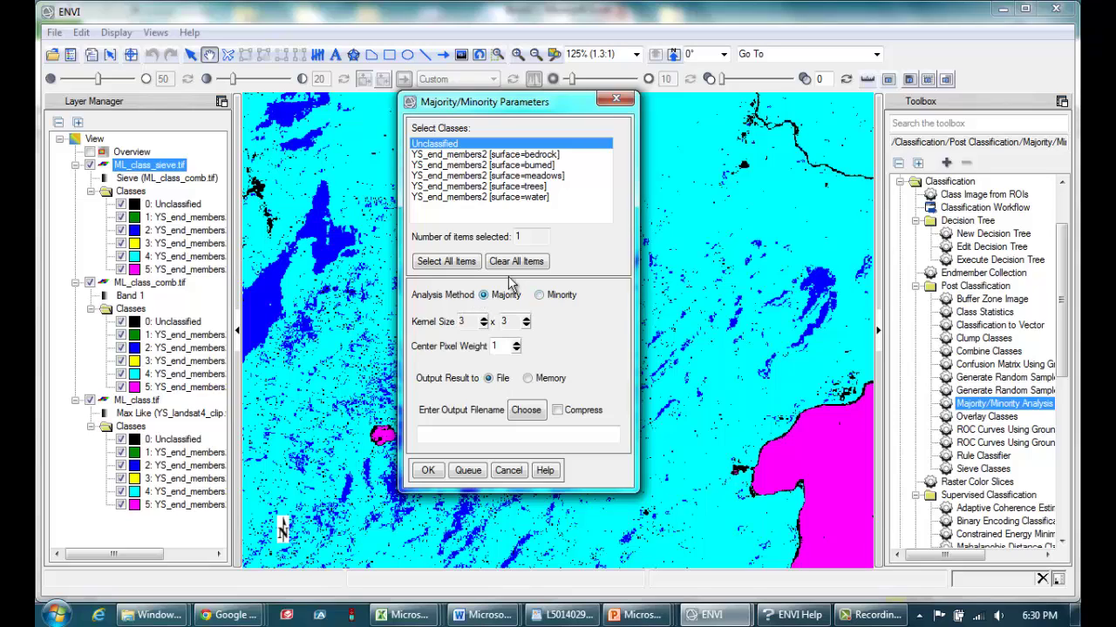
double_click(504, 323)
double_click(495, 346)
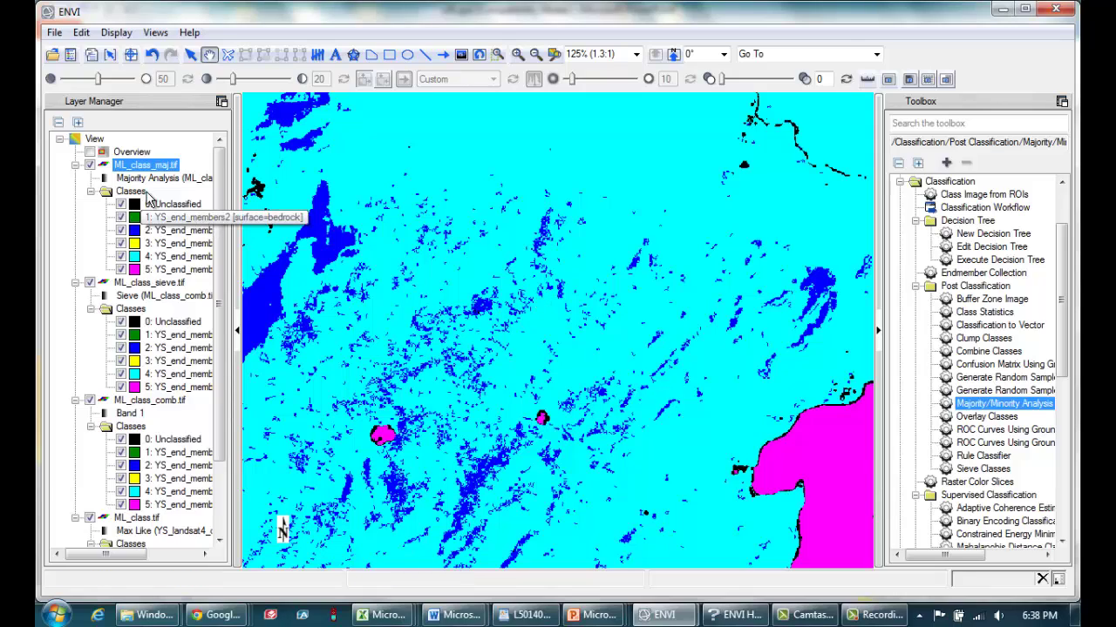
Step: Compare ML_class_maj.tif with the sieved classification beneath it by switching the majority layer off and on
left_click(89, 166)
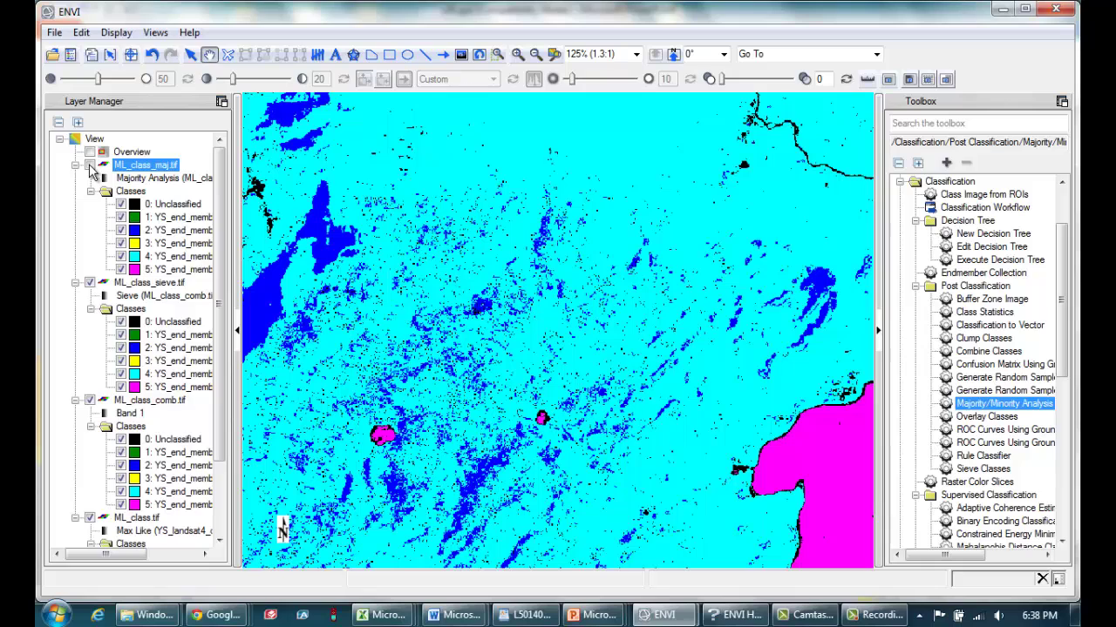
left_click(89, 165)
left_click(91, 166)
left_click(91, 166)
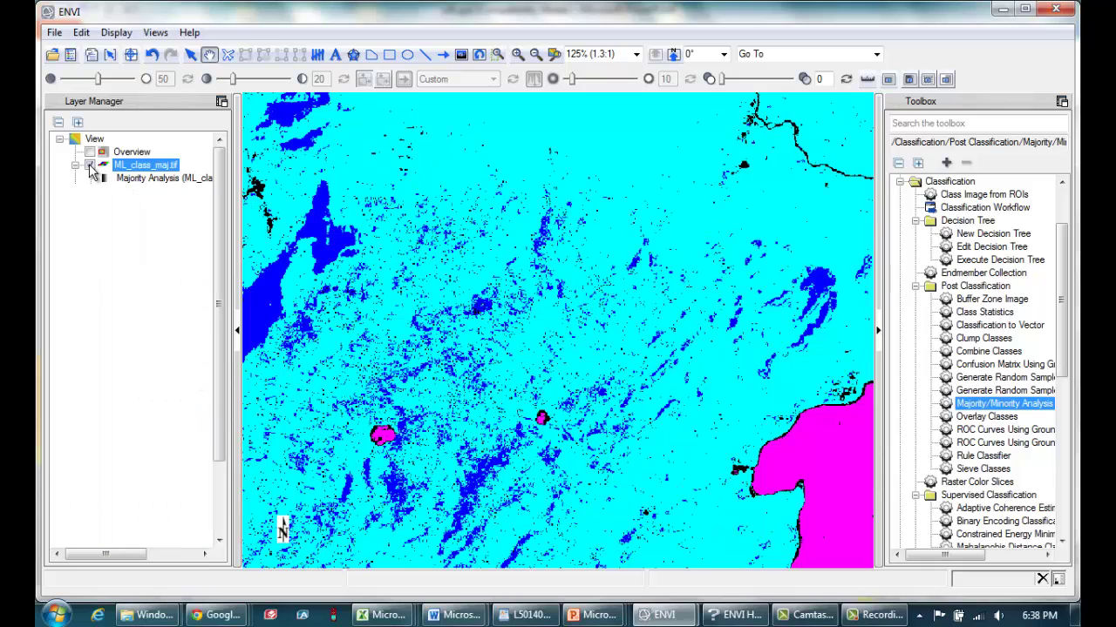
Step: Examine the smoothed ML_class_maj.tif classification over the wider area around the large lake, below 33% zoom
left_click(534, 54)
left_click(534, 55)
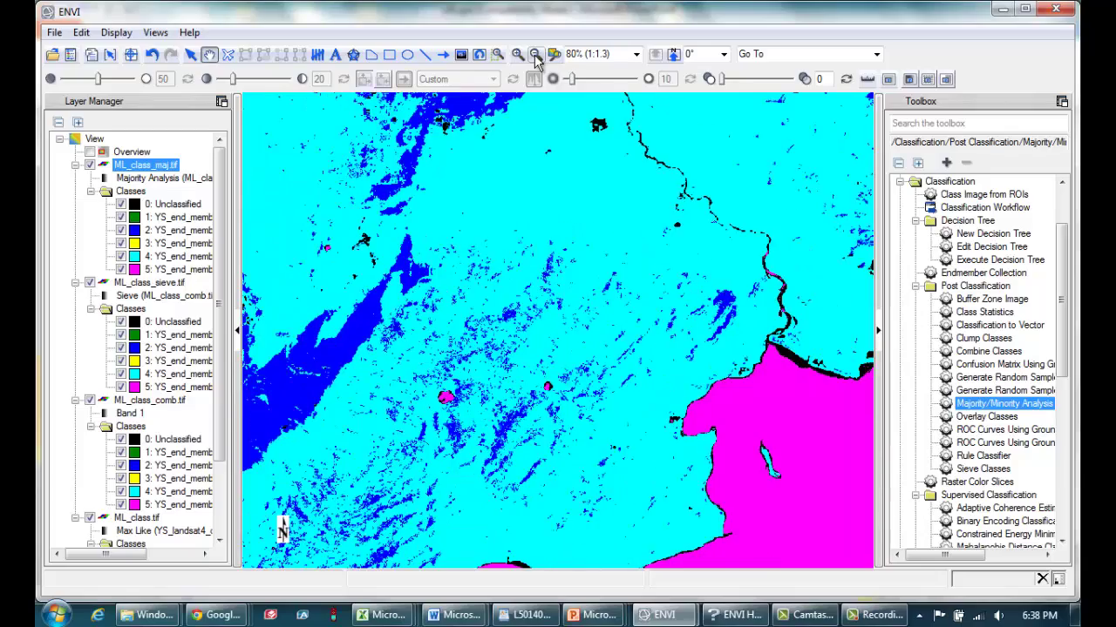
left_click(534, 54)
left_click(534, 54)
left_click(534, 54)
left_click(534, 54)
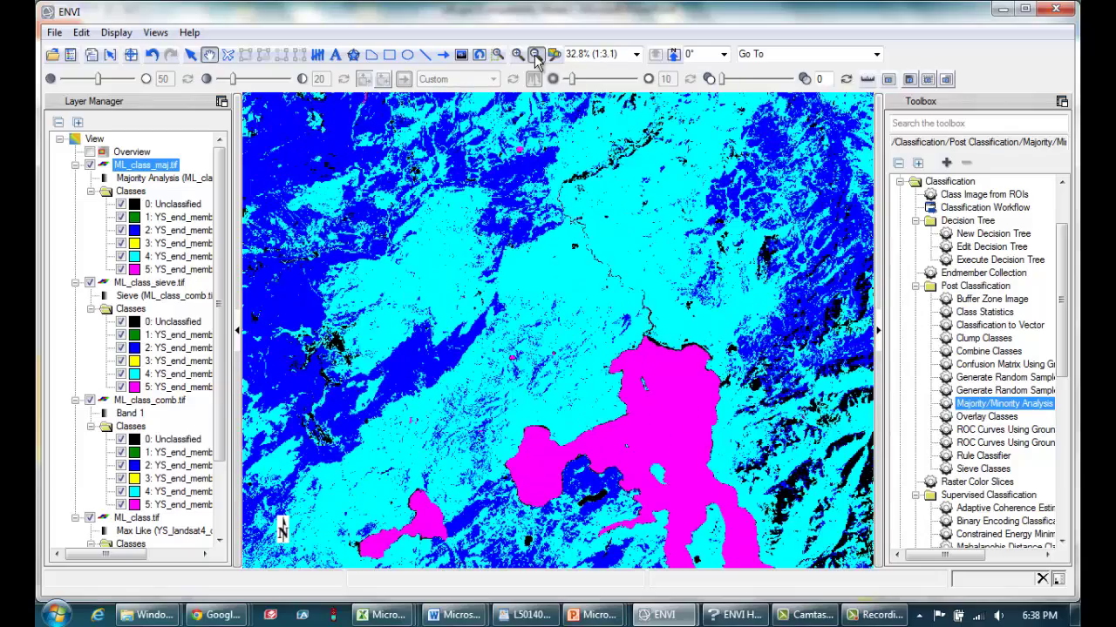
left_click(534, 54)
left_click(534, 54)
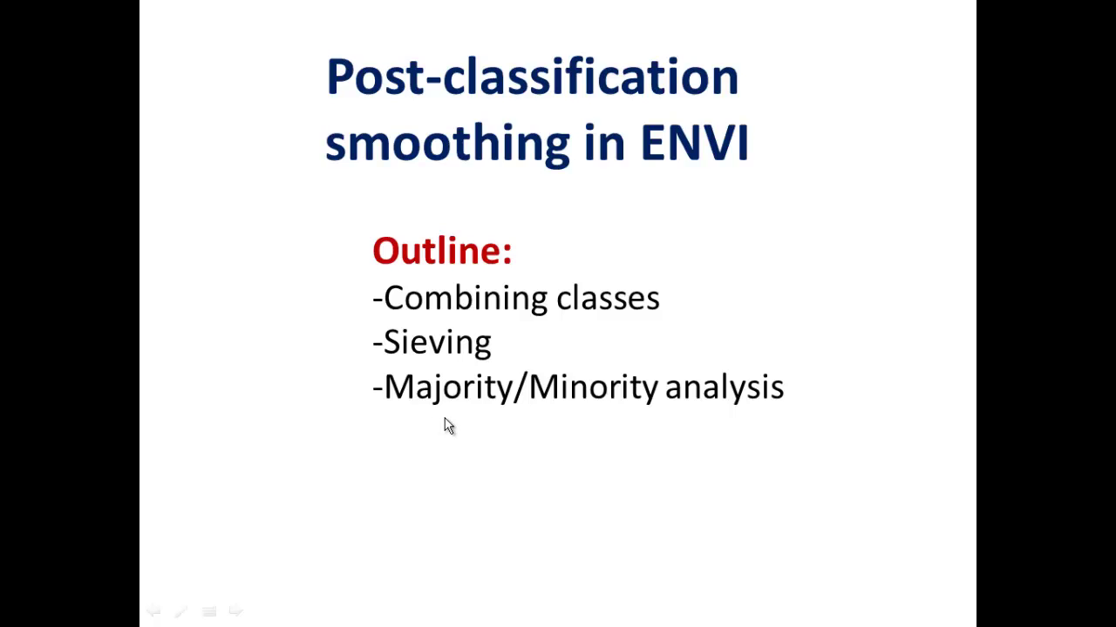
key("Left")
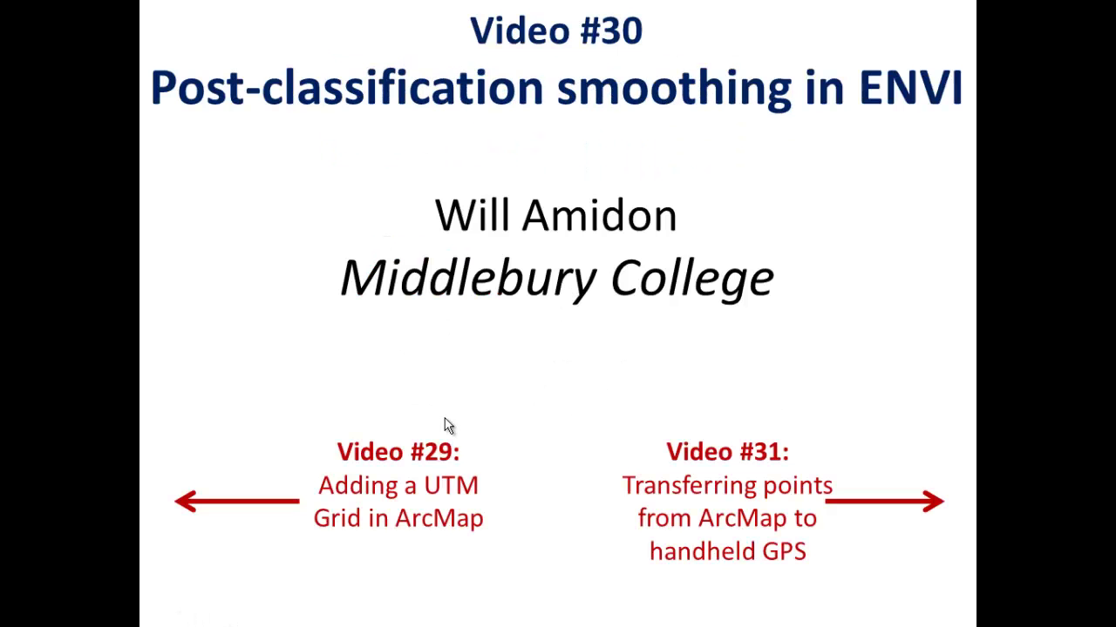
left_click(659, 387)
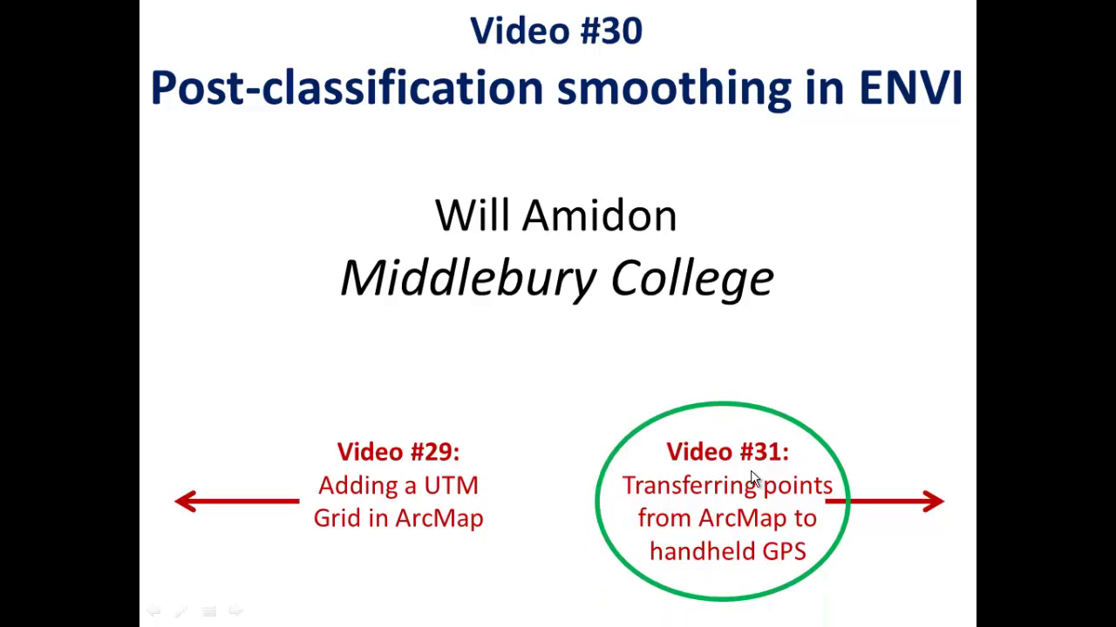